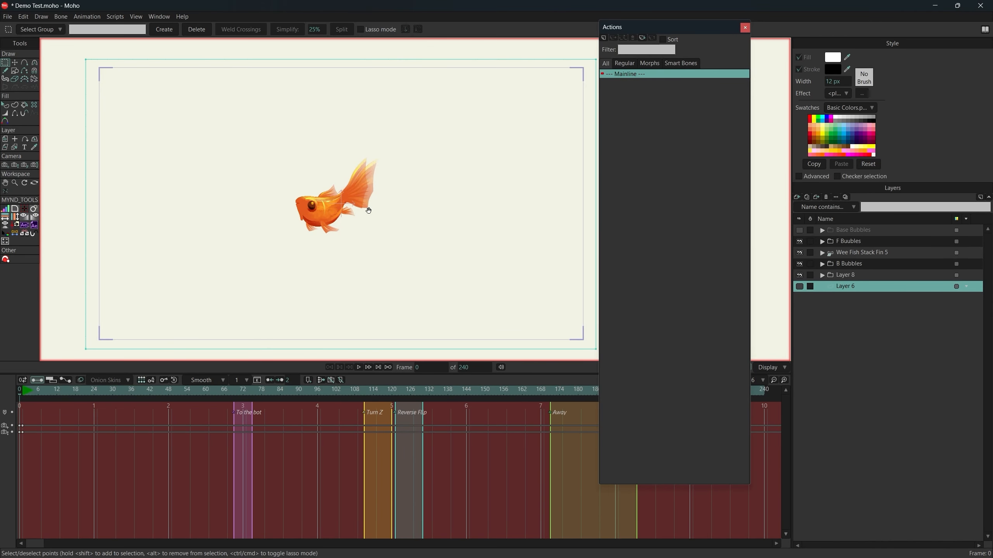
Play the fish animation, showing the bones of the Wee Fish Stack Fin 5 layer for a moment before reselecting Layer 6.
{"action": "key", "text": "space"}
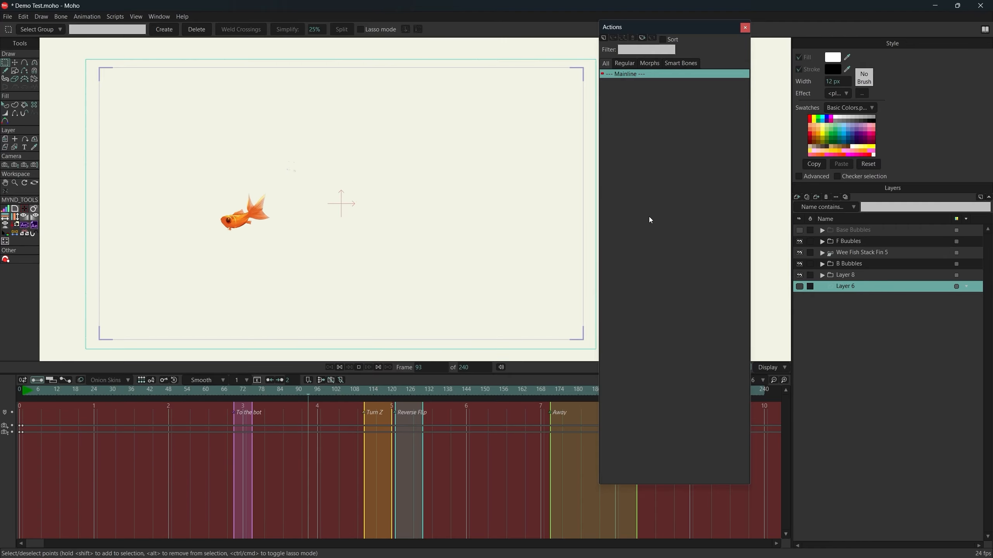
{"action": "left_click", "coordinate": [884, 255]}
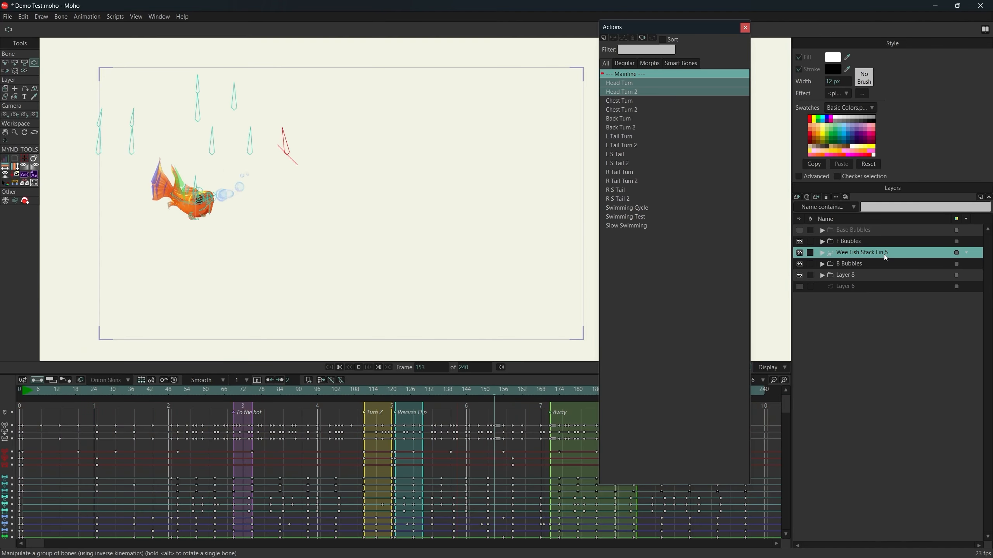
{"action": "left_click", "coordinate": [847, 287]}
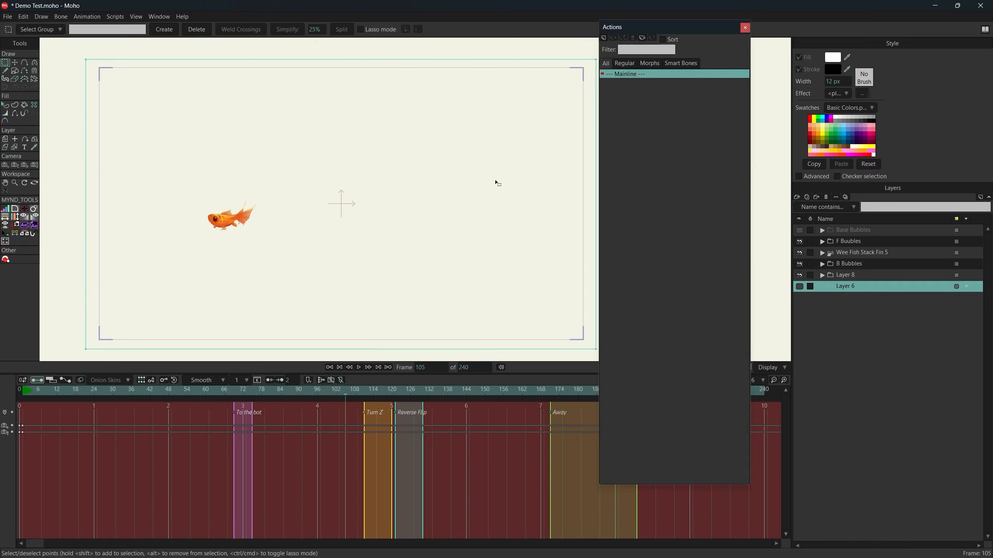
Switch to the Ref folder's fish swim animation reference video and play it to study the swimming motion.
{"action": "key", "text": "alt+Tab"}
{"action": "key", "text": "alt+Tab"}
{"action": "key", "text": "alt+Tab"}
{"action": "key", "text": "alt+Tab"}
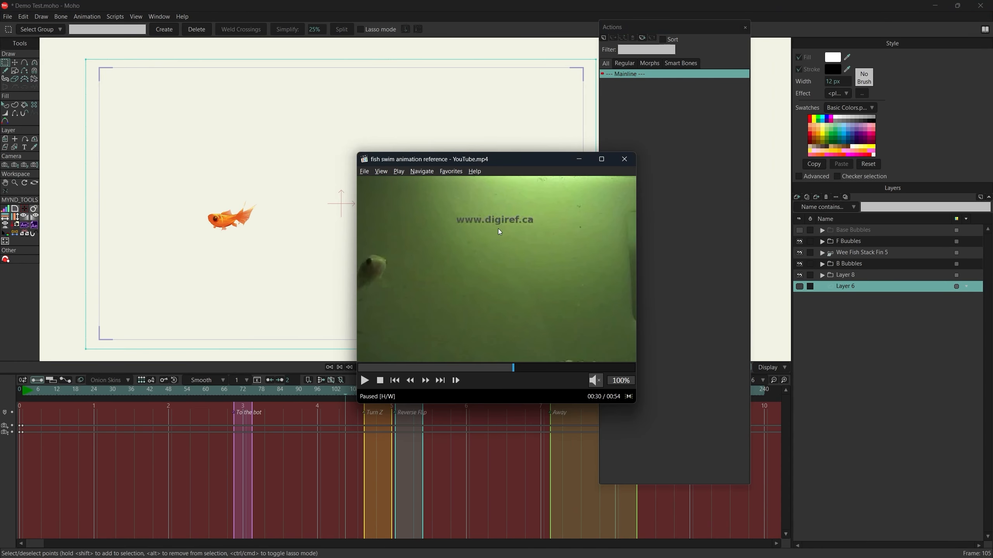
{"action": "key", "text": "alt+Tab"}
{"action": "key", "text": "alt+Tab"}
{"action": "key", "text": "alt+Tab"}
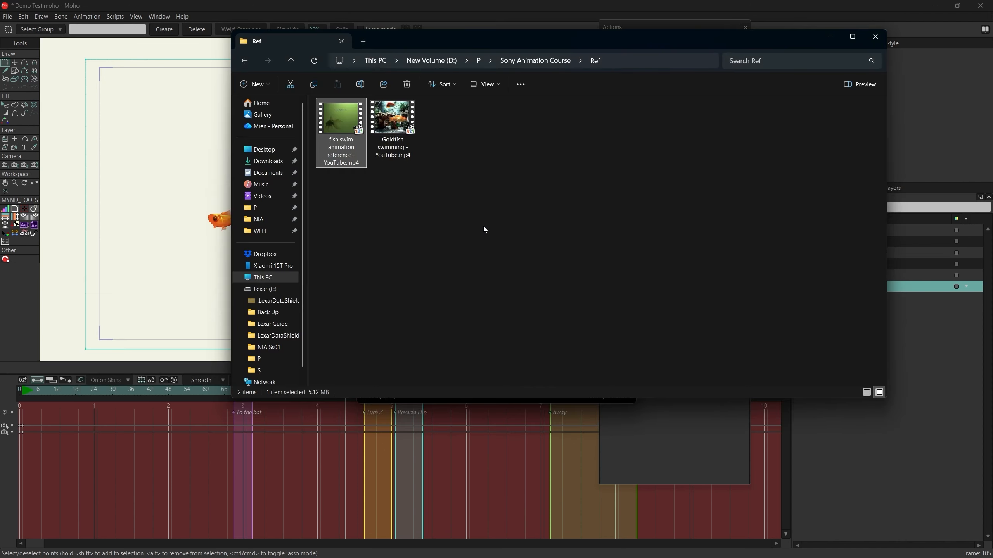
{"action": "key", "text": "alt+Tab"}
{"action": "left_click", "coordinate": [501, 252]}
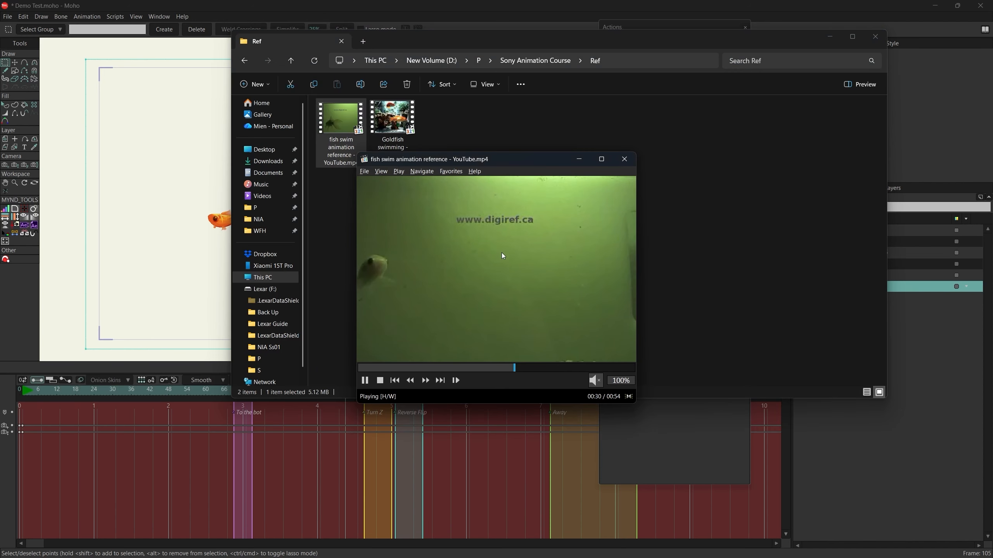
{"action": "left_click", "coordinate": [365, 367]}
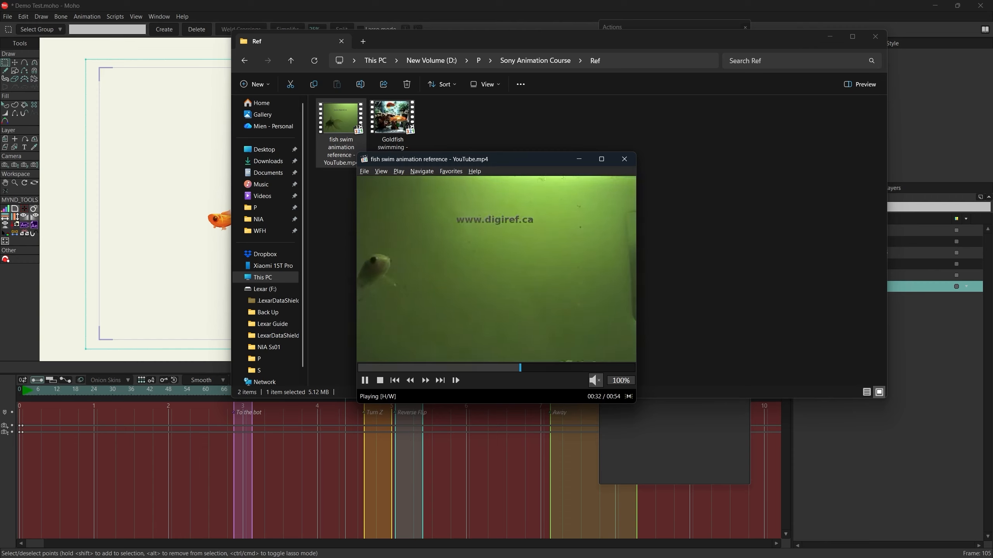
Open the Goldfish swimming reference video, pause it on the swimming goldfish, and switch back to Moho.
{"action": "left_click", "coordinate": [393, 120]}
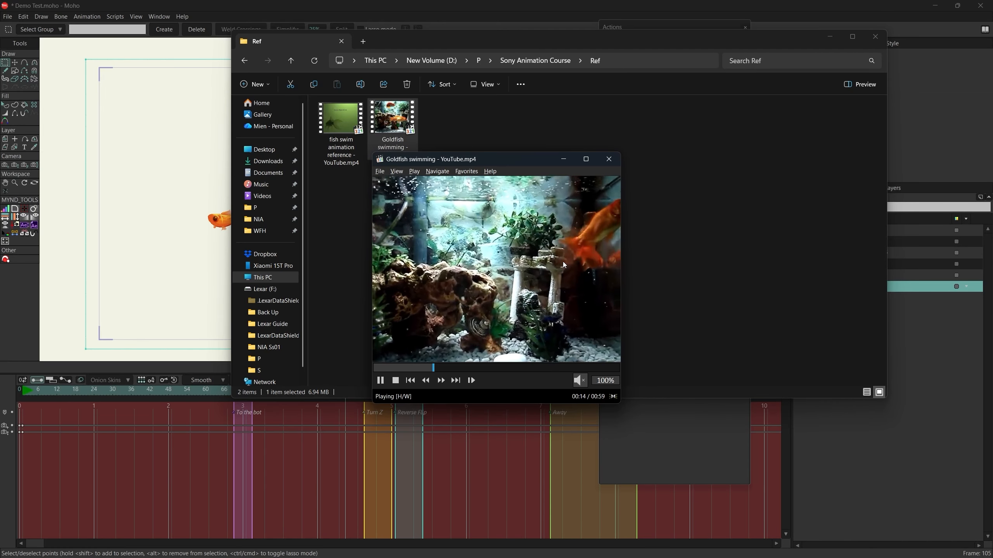
{"action": "left_click", "coordinate": [543, 272]}
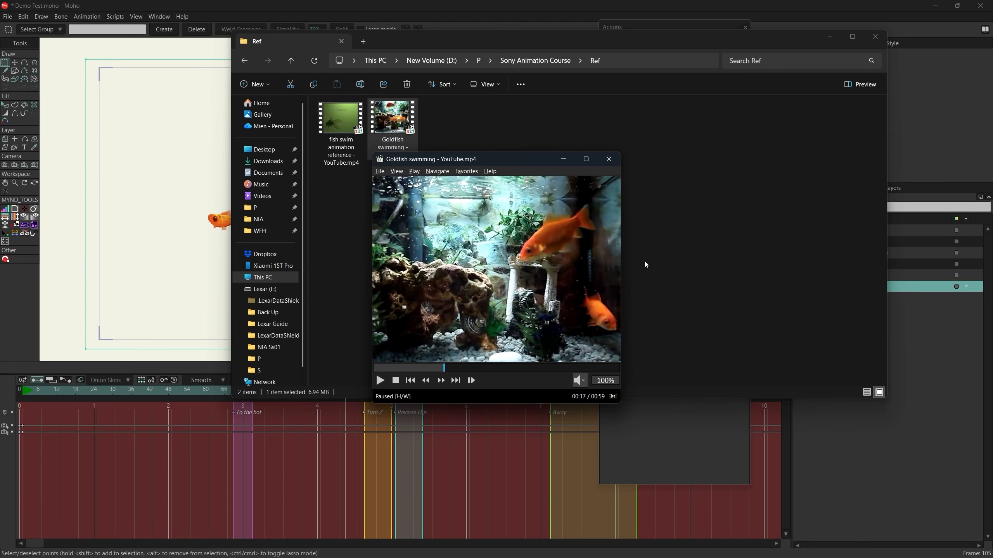
{"action": "left_click", "coordinate": [172, 194]}
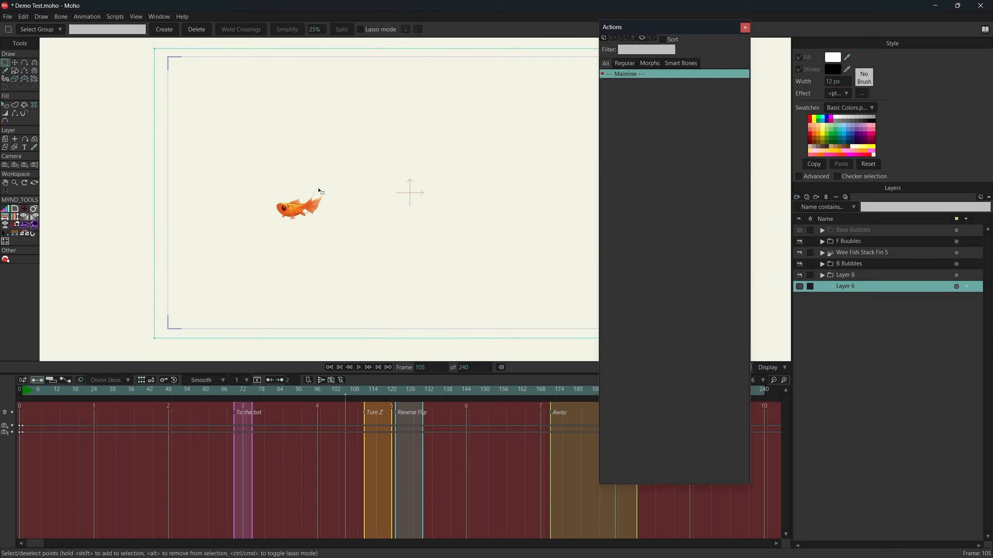
Select the Wee Fish Stack Fin 5 layer and play its animation with the bones shown, stopping playback after reviewing it.
{"action": "scroll", "coordinate": [304, 207], "scroll_direction": "up", "scroll_amount": 3}
{"action": "left_click", "coordinate": [844, 251]}
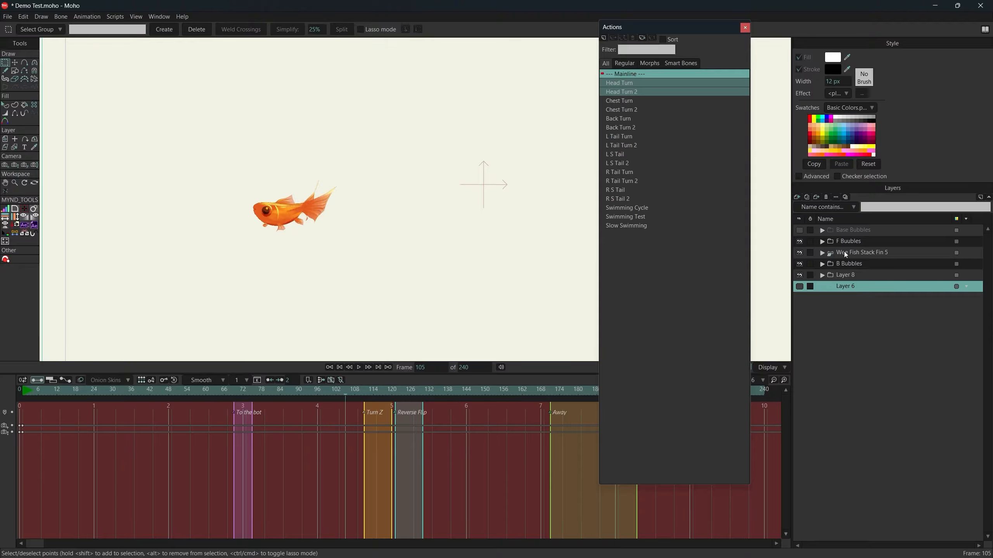
{"action": "key", "text": "space"}
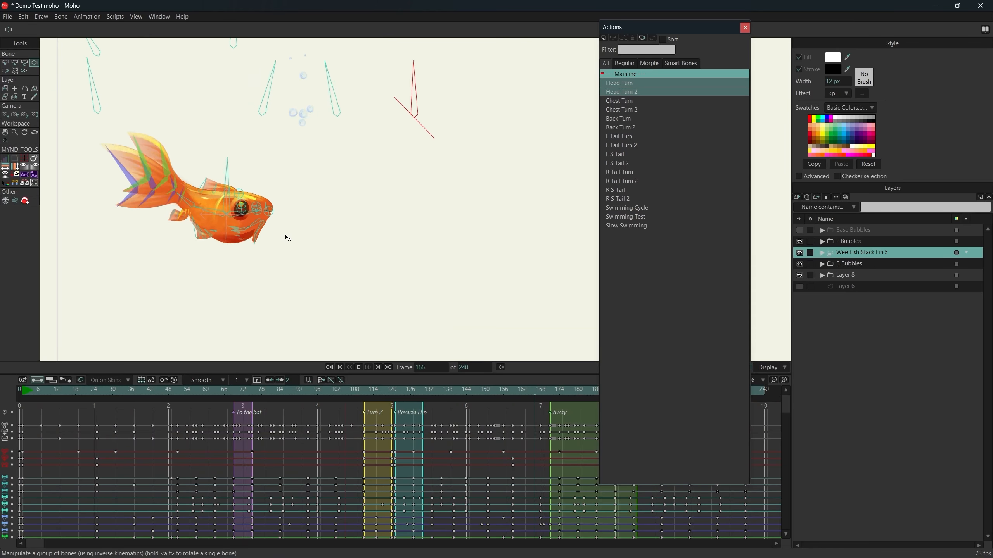
{"action": "scroll", "coordinate": [289, 233], "scroll_direction": "down", "scroll_amount": 5}
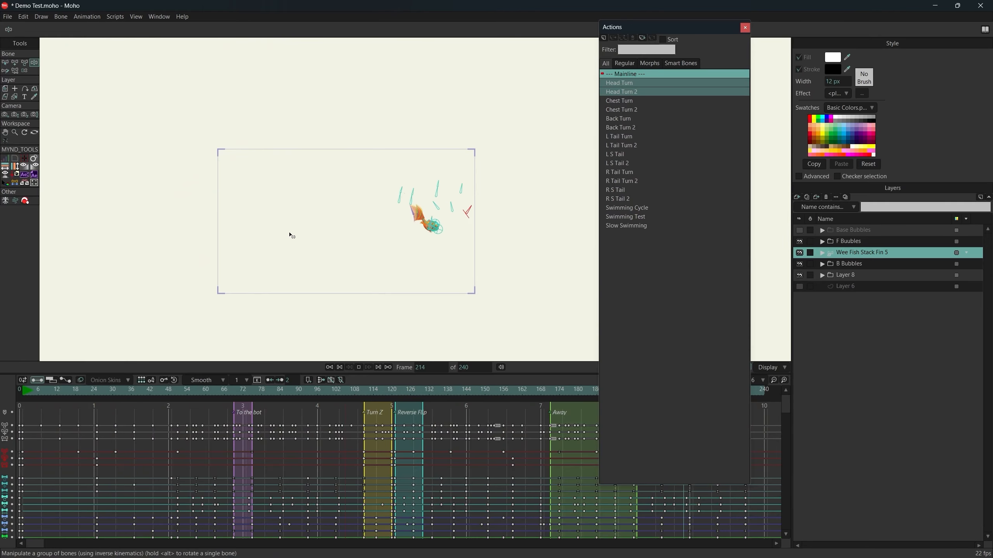
{"action": "scroll", "coordinate": [443, 230], "scroll_direction": "up", "scroll_amount": 5}
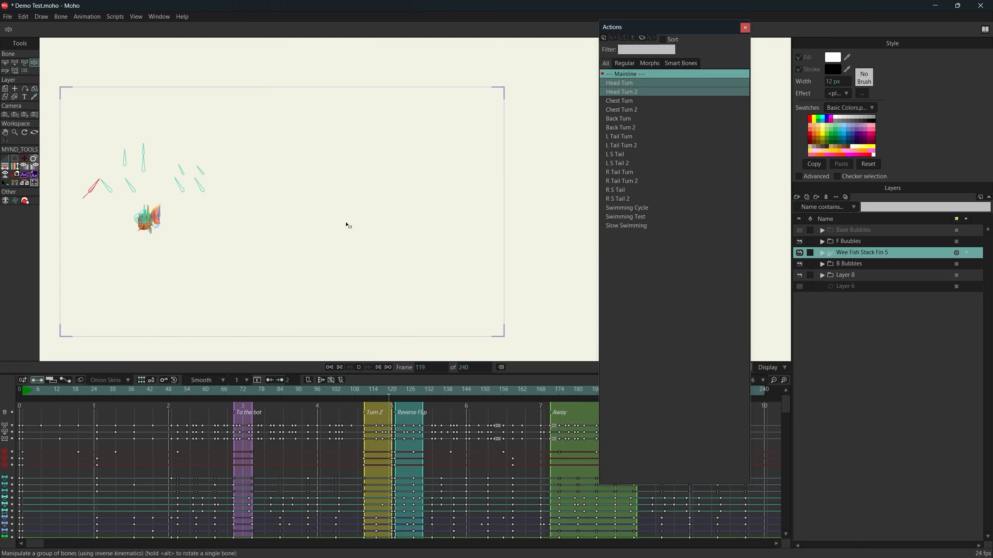
{"action": "key", "text": "space"}
Go to frame 289, past the end of the animated range, with the fish in close view.
{"action": "left_click_drag", "start_coordinate": [578, 471], "coordinate": [270, 485]}
{"action": "left_click_drag", "start_coordinate": [160, 247], "coordinate": [220, 255]}
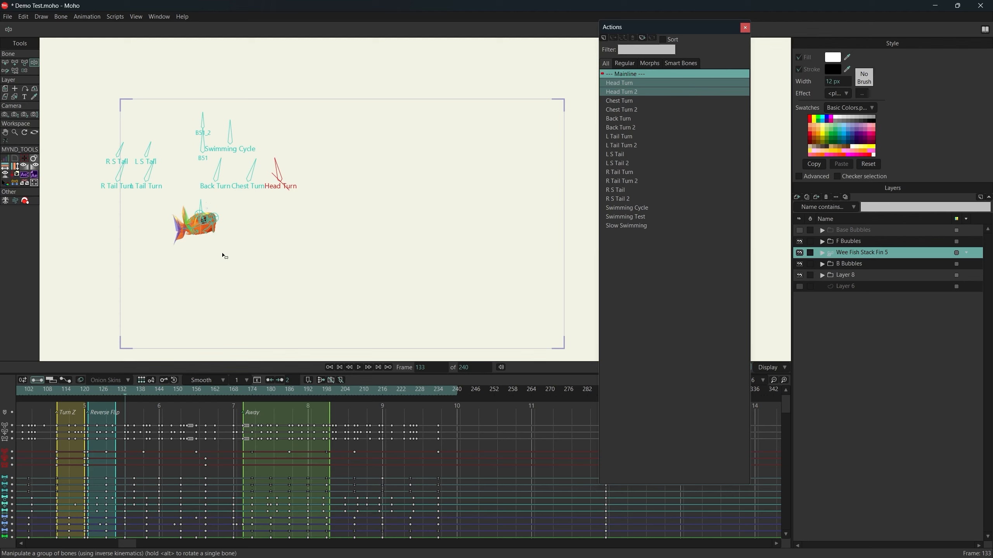
{"action": "left_click_drag", "start_coordinate": [237, 242], "coordinate": [272, 253]}
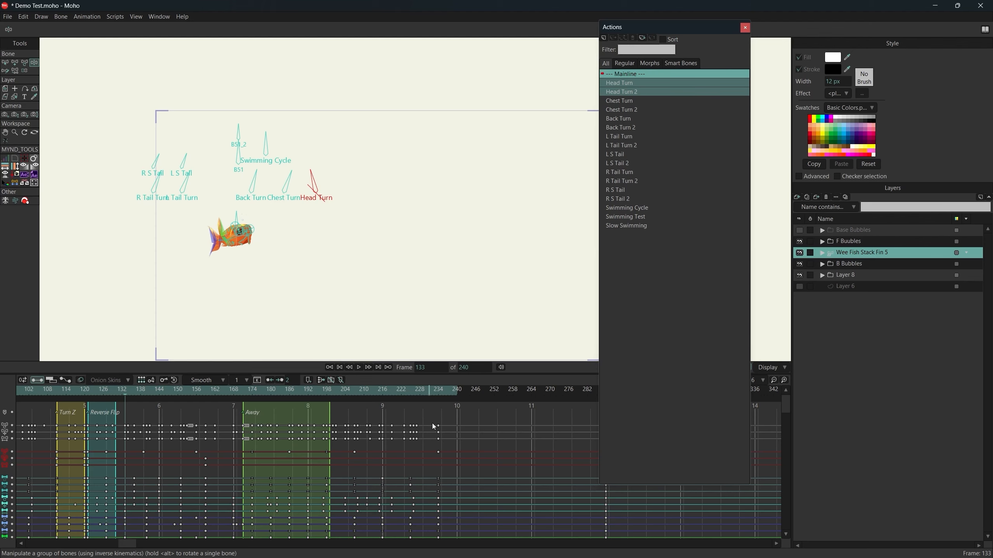
{"action": "left_click_drag", "start_coordinate": [510, 465], "coordinate": [289, 455]}
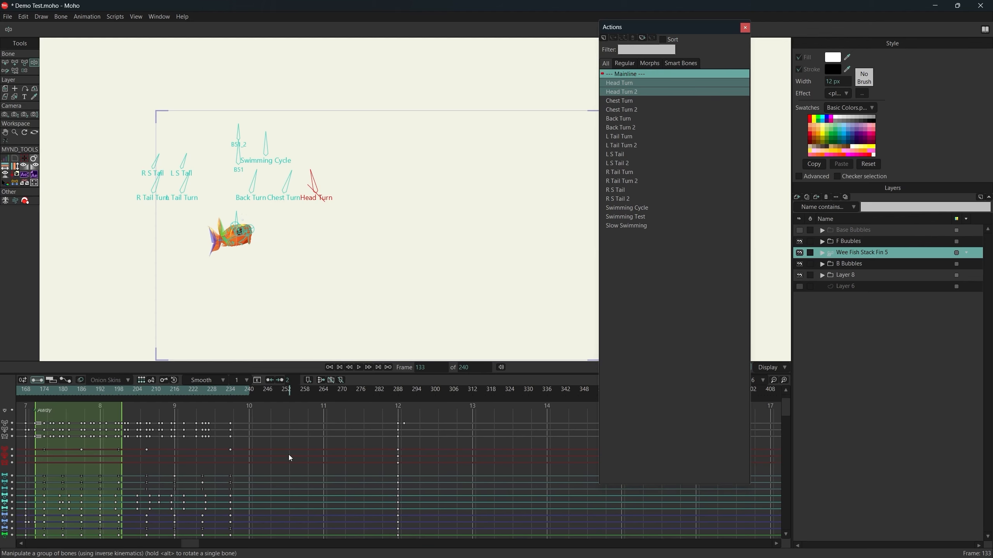
{"action": "left_click", "coordinate": [400, 392]}
{"action": "scroll", "coordinate": [510, 261], "scroll_direction": "up", "scroll_amount": 3}
{"action": "left_click_drag", "start_coordinate": [479, 235], "coordinate": [391, 242]}
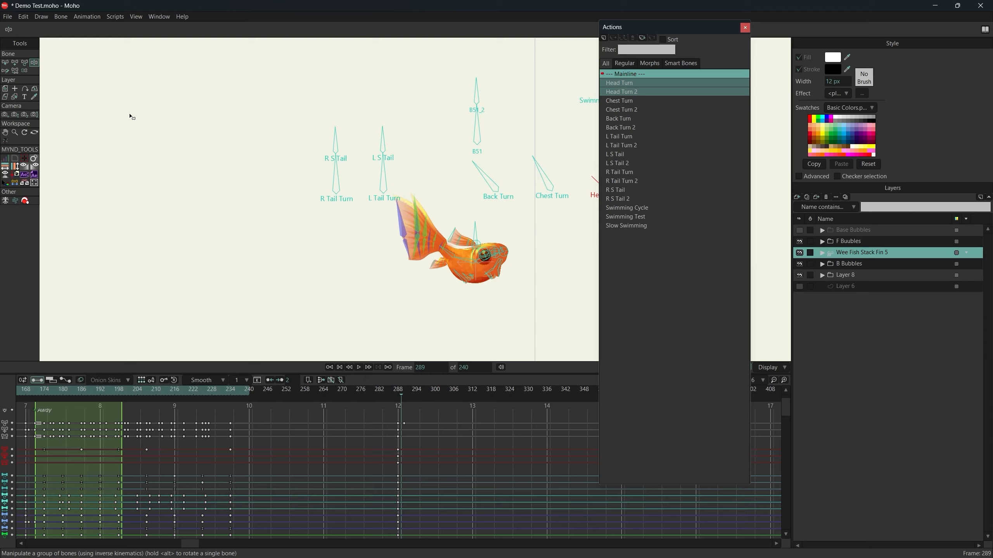
Activate the Select Bone tool and hide the rig's shy bones.
{"action": "key", "text": "z"}
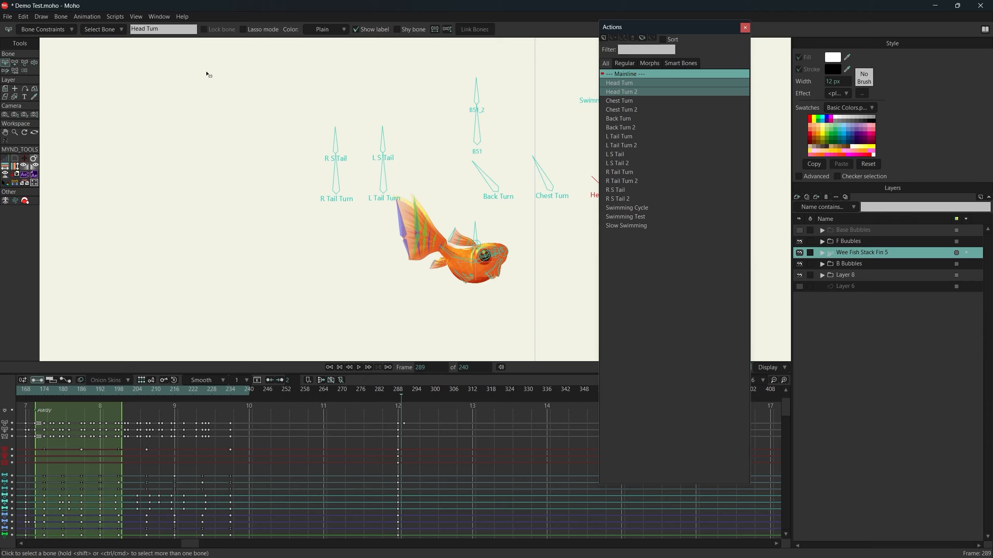
{"action": "left_click", "coordinate": [63, 17]}
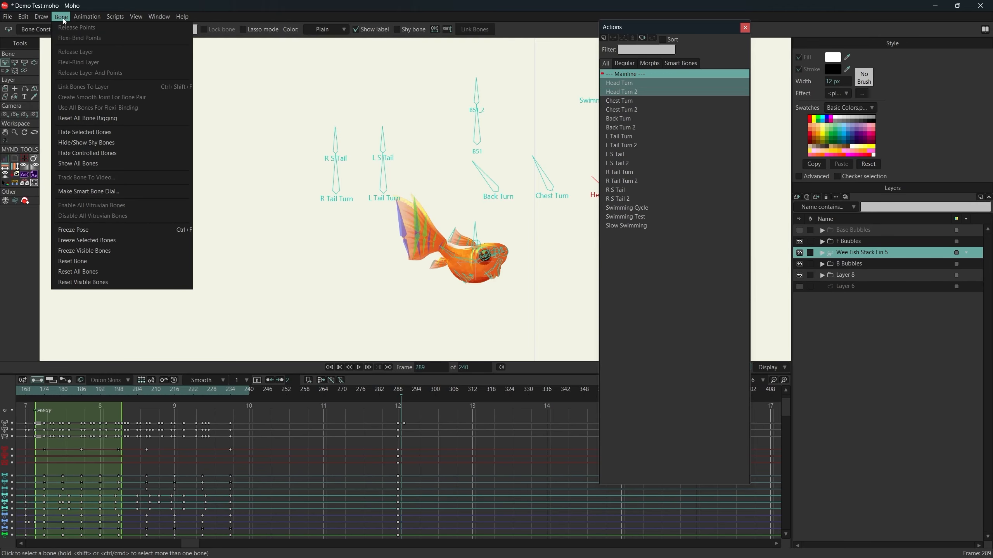
{"action": "left_click", "coordinate": [106, 146]}
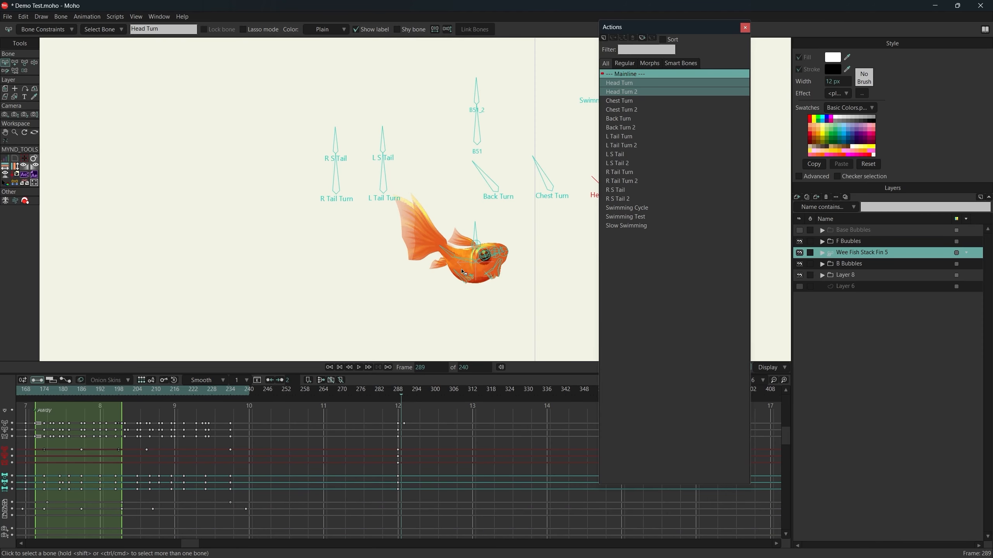
{"action": "scroll", "coordinate": [462, 271], "scroll_direction": "up", "scroll_amount": 3}
{"action": "left_click_drag", "start_coordinate": [504, 221], "coordinate": [340, 256]}
{"action": "scroll", "coordinate": [345, 236], "scroll_direction": "down", "scroll_amount": 2}
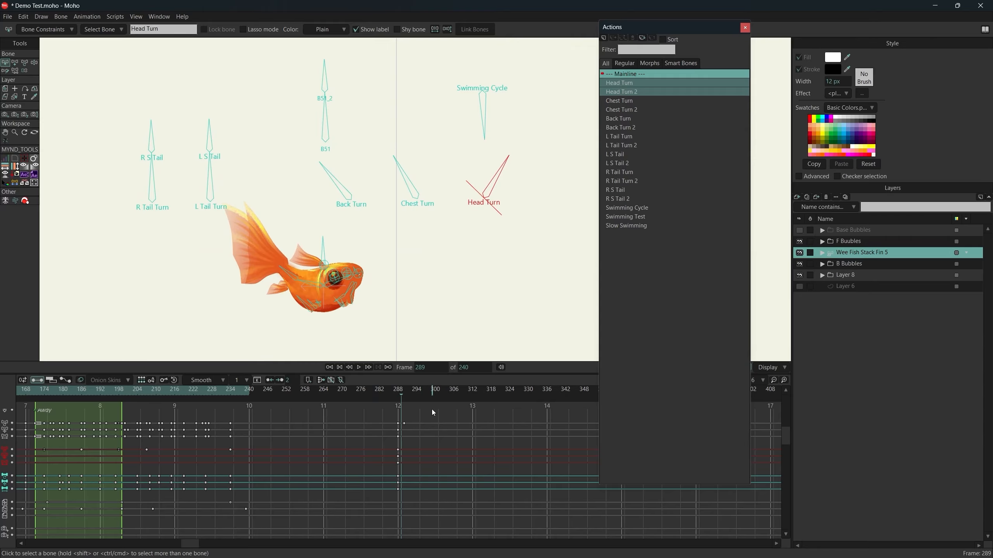
Check the neutral pose at frame 288, then rotate the Head Turn bone clockwise at frame 292.
{"action": "left_click", "coordinate": [398, 390]}
{"action": "left_click_drag", "start_coordinate": [400, 390], "coordinate": [397, 392]}
{"action": "left_click_drag", "start_coordinate": [482, 149], "coordinate": [461, 173]}
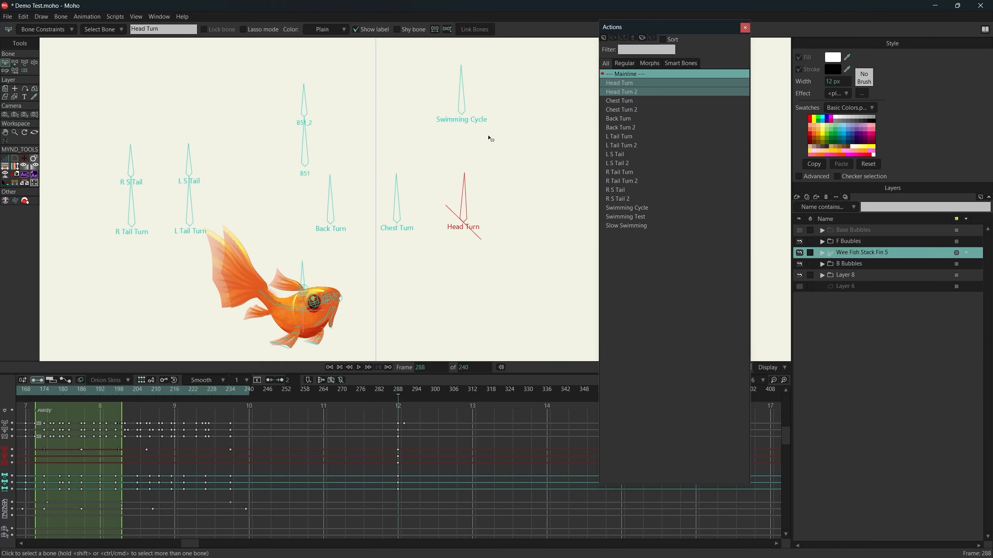
{"action": "left_click_drag", "start_coordinate": [398, 416], "coordinate": [402, 412]}
{"action": "left_click", "coordinate": [411, 395]}
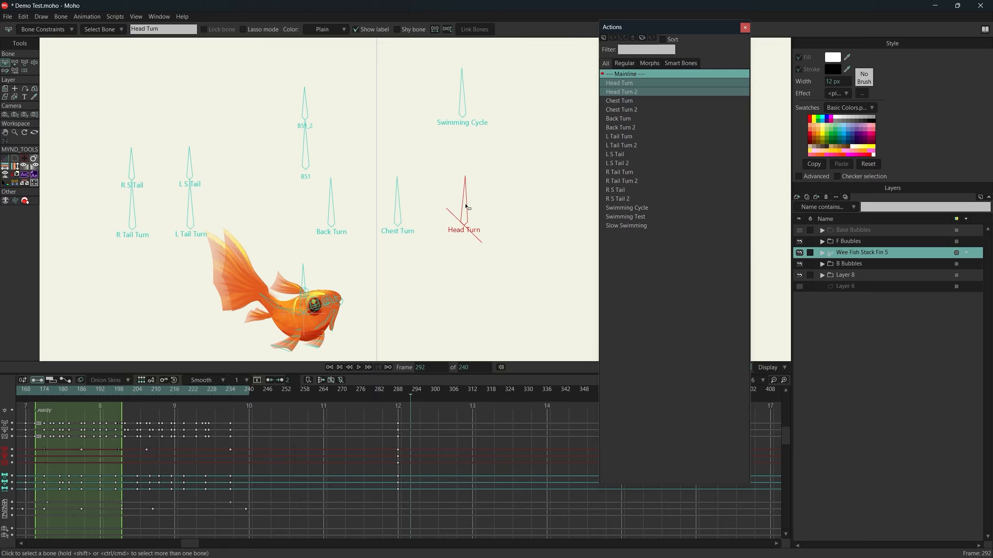
{"action": "key", "text": "z"}
{"action": "left_click_drag", "start_coordinate": [468, 201], "coordinate": [459, 168]}
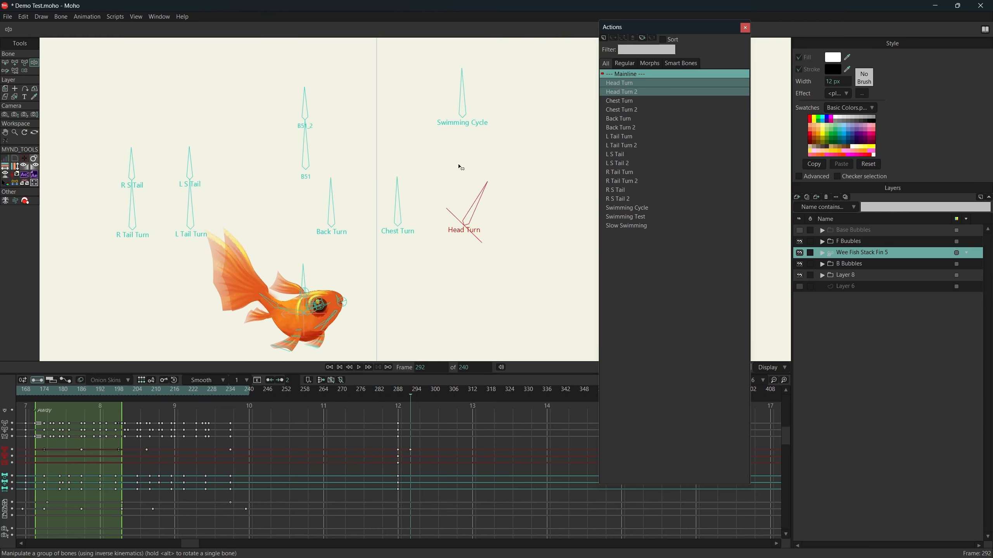
Try different rotations of the Chest Turn and Back Turn bones at frame 292, leaving Chest Turn upright and Back Turn tilted counterclockwise.
{"action": "mouse_move", "coordinate": [397, 192]}
{"action": "left_mouse_down"}
{"action": "mouse_move", "coordinate": [411, 190]}
{"action": "mouse_move", "coordinate": [395, 190]}
{"action": "left_mouse_up"}
{"action": "mouse_move", "coordinate": [330, 201]}
{"action": "left_mouse_down"}
{"action": "mouse_move", "coordinate": [359, 194]}
{"action": "mouse_move", "coordinate": [327, 194]}
{"action": "mouse_move", "coordinate": [346, 190]}
{"action": "left_mouse_up"}
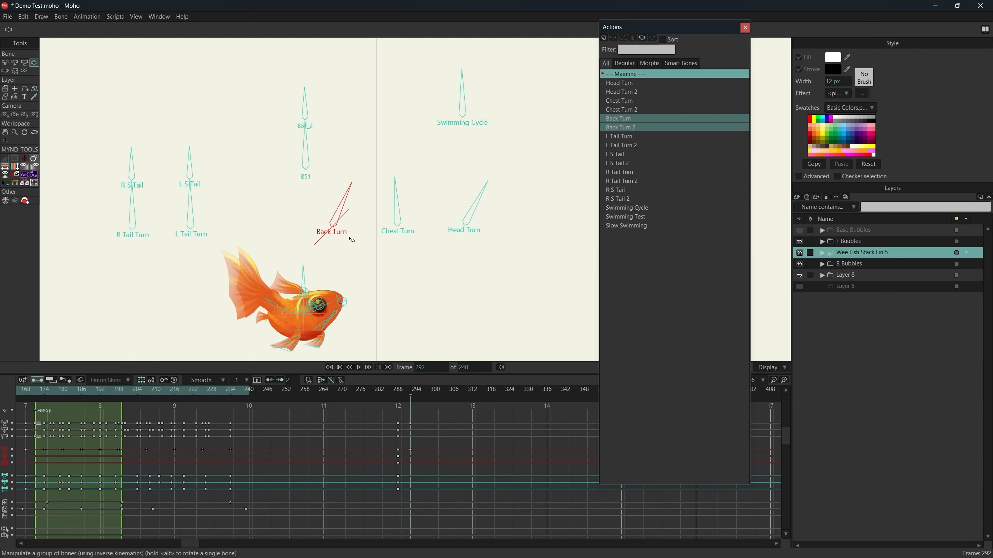
{"action": "scroll", "coordinate": [341, 459], "scroll_direction": "left", "scroll_amount": 5}
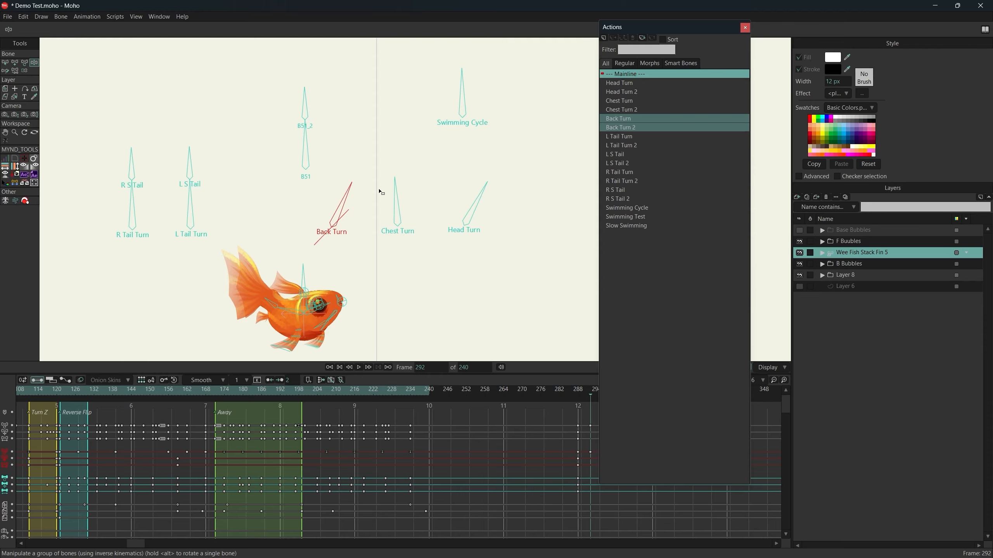
{"action": "mouse_move", "coordinate": [352, 187]}
{"action": "left_mouse_down"}
{"action": "mouse_move", "coordinate": [340, 178]}
{"action": "mouse_move", "coordinate": [349, 182]}
{"action": "left_mouse_up"}
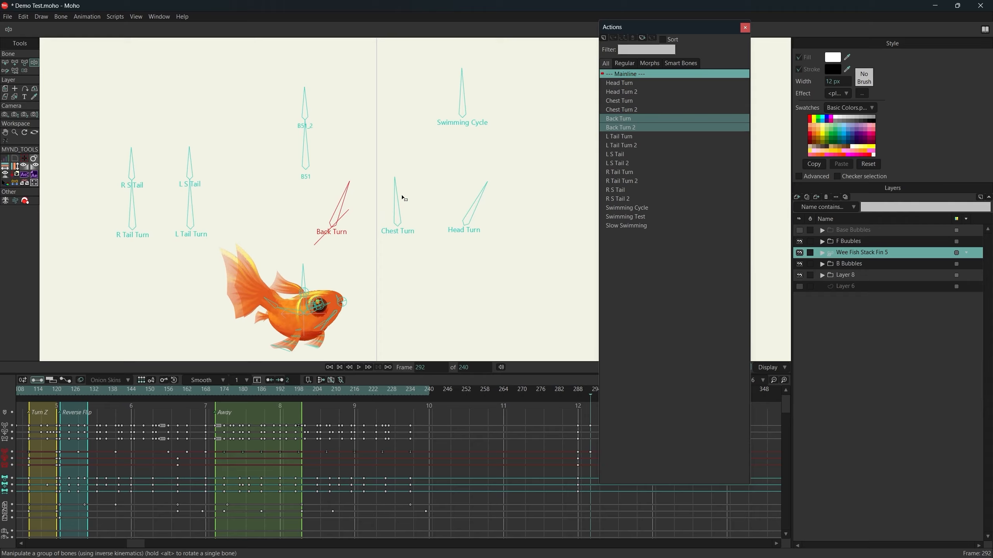
{"action": "left_click_drag", "start_coordinate": [404, 199], "coordinate": [398, 198]}
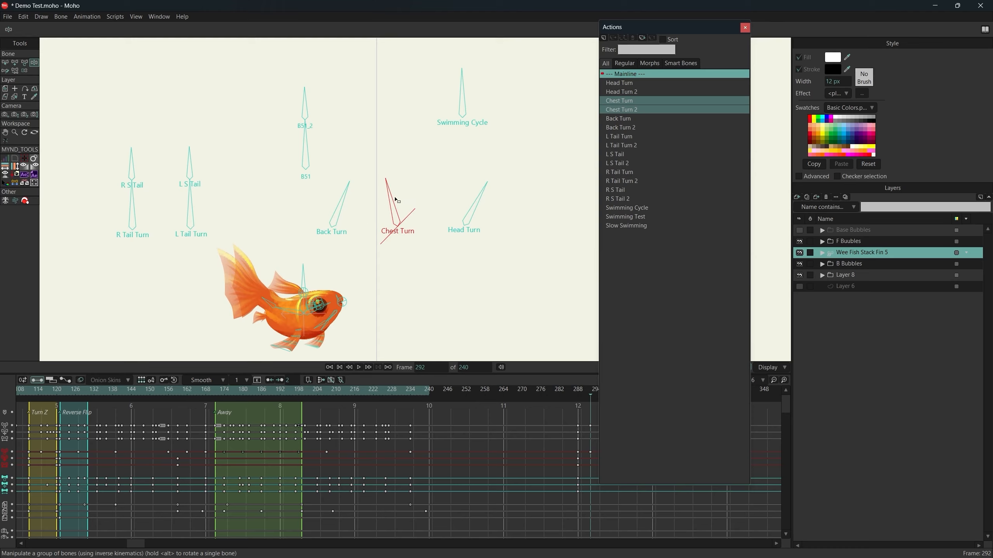
{"action": "left_click_drag", "start_coordinate": [396, 200], "coordinate": [322, 188]}
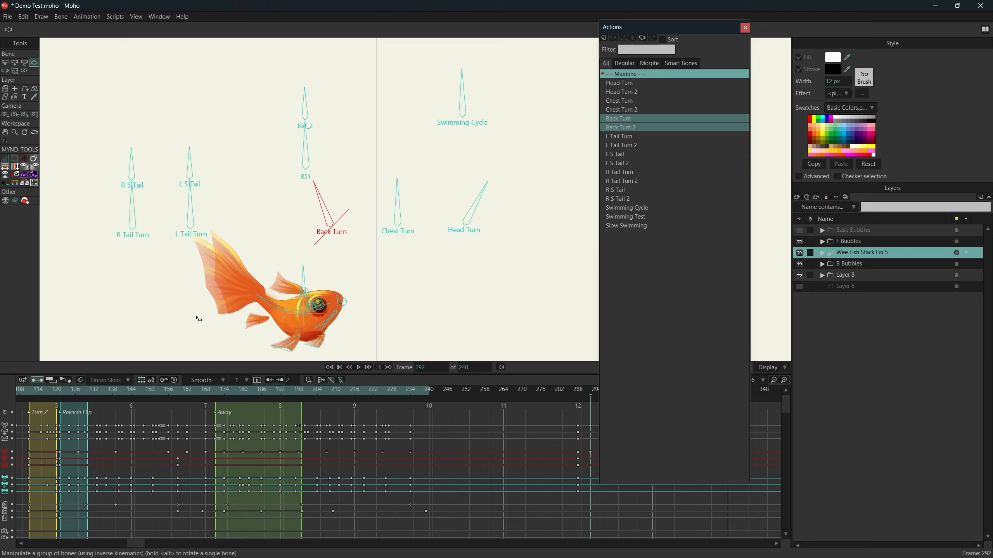
Scrub through the Away section of the timeline to review the fish's turn, and return to frame 292.
{"action": "left_click", "coordinate": [228, 389]}
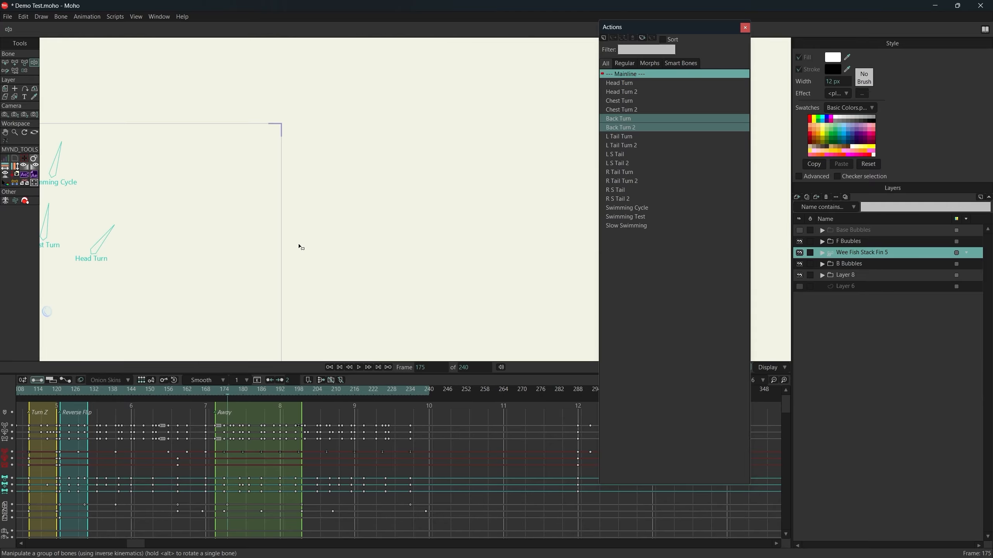
{"action": "left_click_drag", "start_coordinate": [74, 392], "coordinate": [296, 399]}
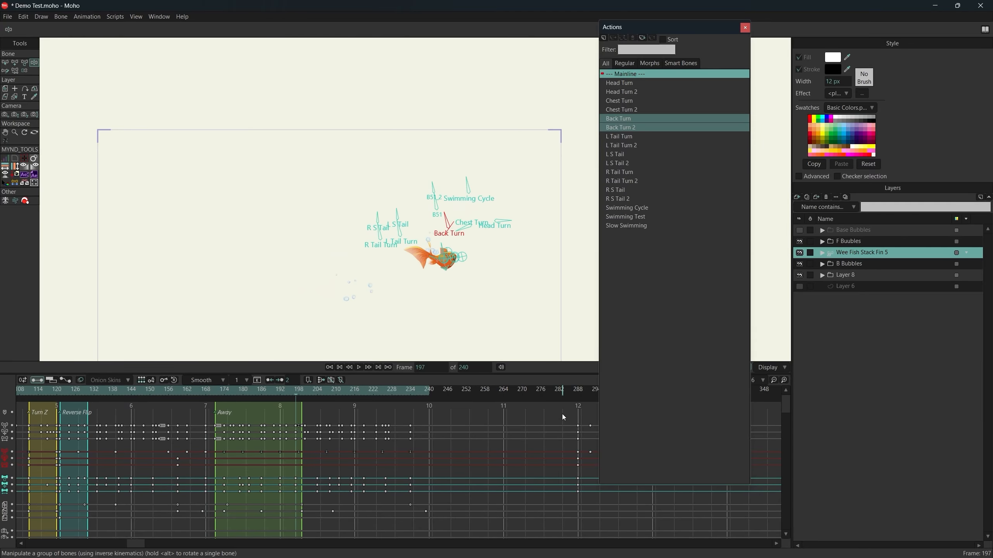
{"action": "left_click_drag", "start_coordinate": [585, 396], "coordinate": [586, 390]}
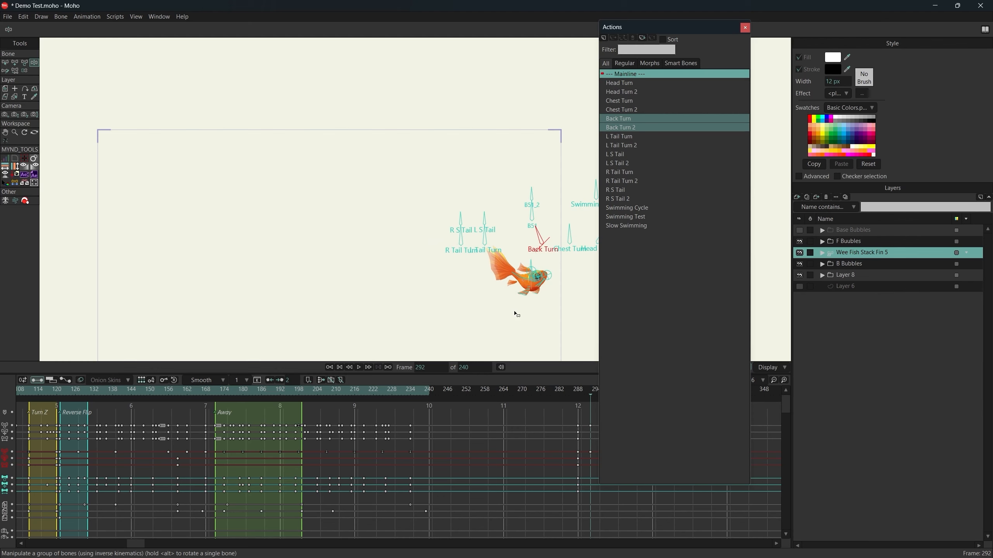
Rotate the L Tail Turn bone counterclockwise at frame 292 until it points almost horizontally away from the fish's head.
{"action": "scroll", "coordinate": [327, 235], "scroll_direction": "up", "scroll_amount": 4}
{"action": "left_click_drag", "start_coordinate": [258, 241], "coordinate": [287, 234]}
{"action": "scroll", "coordinate": [275, 279], "scroll_direction": "up", "scroll_amount": 3}
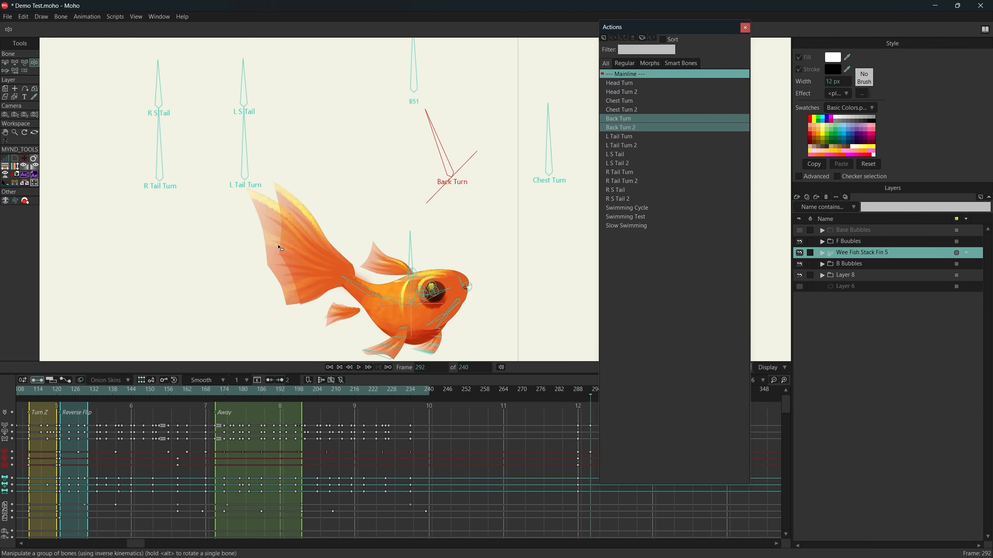
{"action": "left_click_drag", "start_coordinate": [255, 179], "coordinate": [206, 187]}
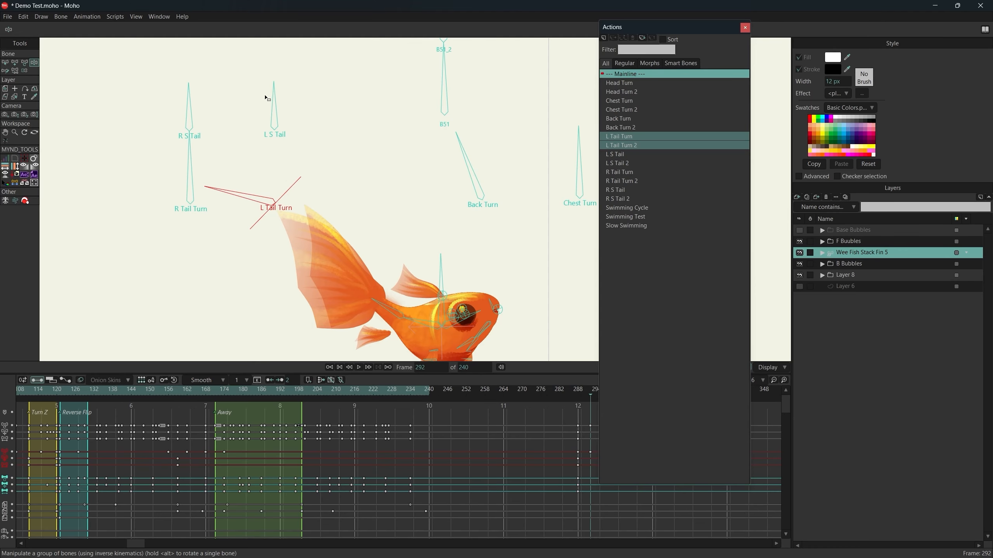
Tilt the L S Tail bone counterclockwise and the R Tail Turn and R S Tail bones clockwise at frame 292, consulting the Goldfish swimming reference video.
{"action": "mouse_move", "coordinate": [265, 97]}
{"action": "left_mouse_down"}
{"action": "mouse_move", "coordinate": [303, 122]}
{"action": "mouse_move", "coordinate": [231, 89]}
{"action": "mouse_move", "coordinate": [284, 94]}
{"action": "left_mouse_up"}
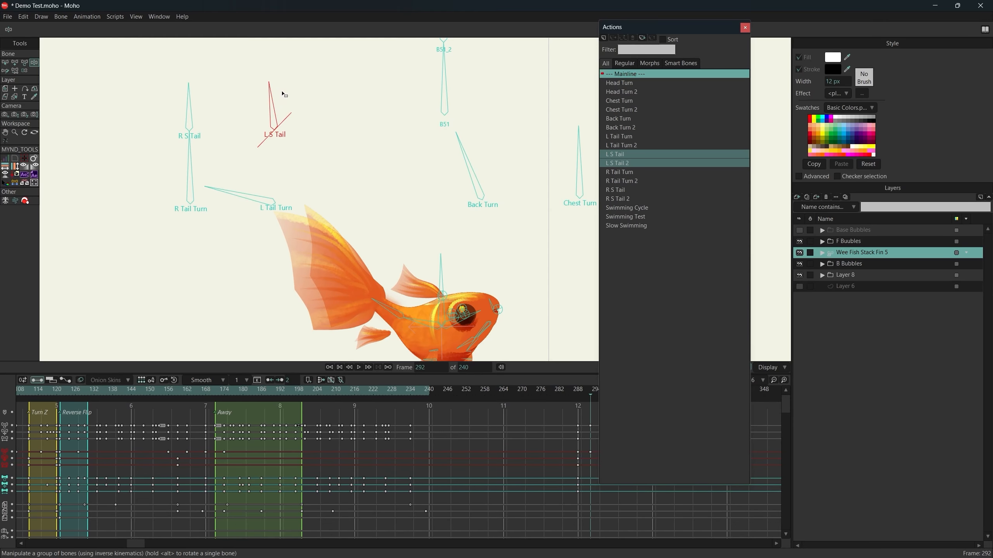
{"action": "key", "text": "alt+Tab"}
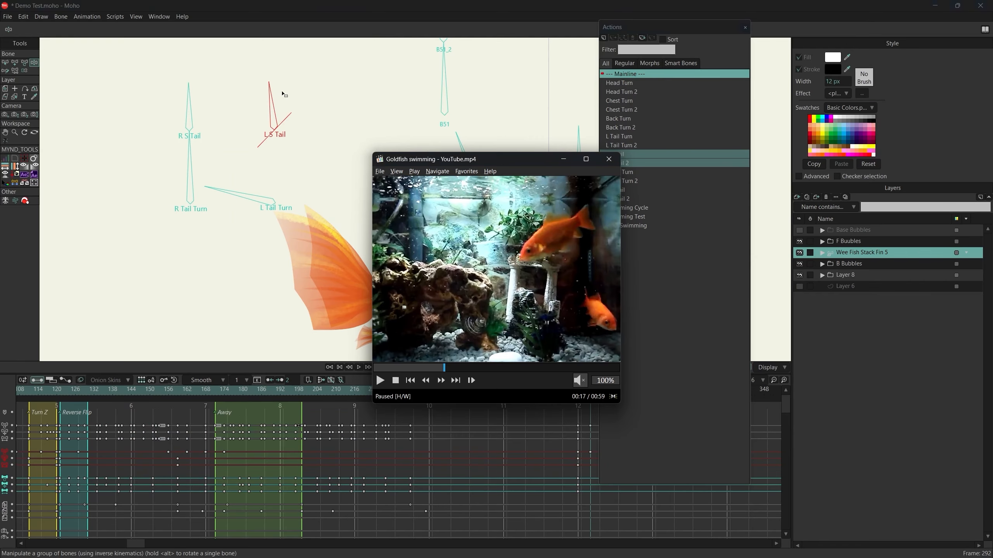
{"action": "left_click_drag", "start_coordinate": [194, 231], "coordinate": [208, 224]}
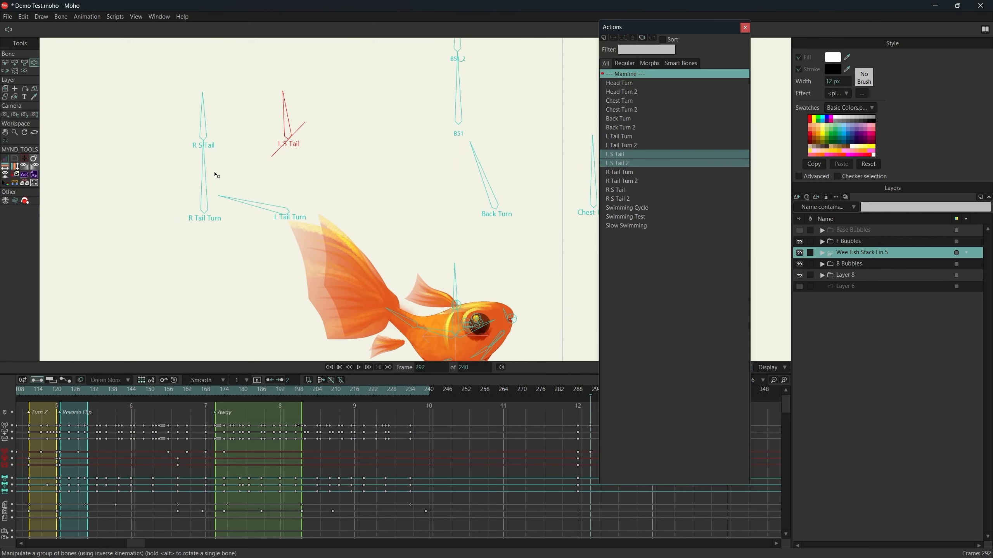
{"action": "left_click_drag", "start_coordinate": [214, 174], "coordinate": [231, 160]}
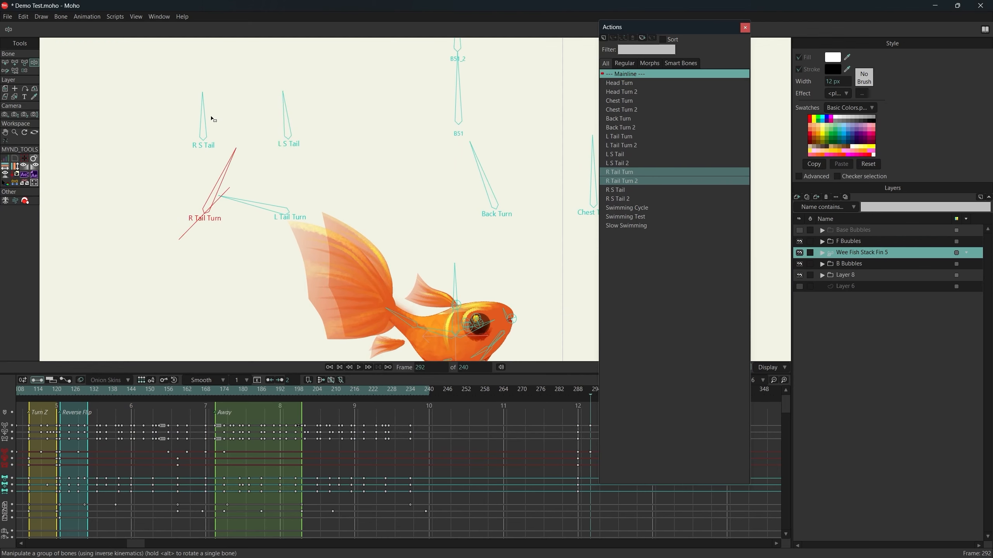
{"action": "mouse_move", "coordinate": [209, 110]}
{"action": "left_mouse_down"}
{"action": "mouse_move", "coordinate": [223, 98]}
{"action": "mouse_move", "coordinate": [209, 113]}
{"action": "mouse_move", "coordinate": [172, 107]}
{"action": "mouse_move", "coordinate": [255, 99]}
{"action": "mouse_move", "coordinate": [168, 98]}
{"action": "mouse_move", "coordinate": [246, 98]}
{"action": "mouse_move", "coordinate": [212, 97]}
{"action": "left_mouse_up"}
Delete the bone keyframes at frame 292 to return the control bones to their upright pose.
{"action": "scroll", "coordinate": [412, 219], "scroll_direction": "down", "scroll_amount": 3}
{"action": "left_click_drag", "start_coordinate": [496, 244], "coordinate": [386, 243]}
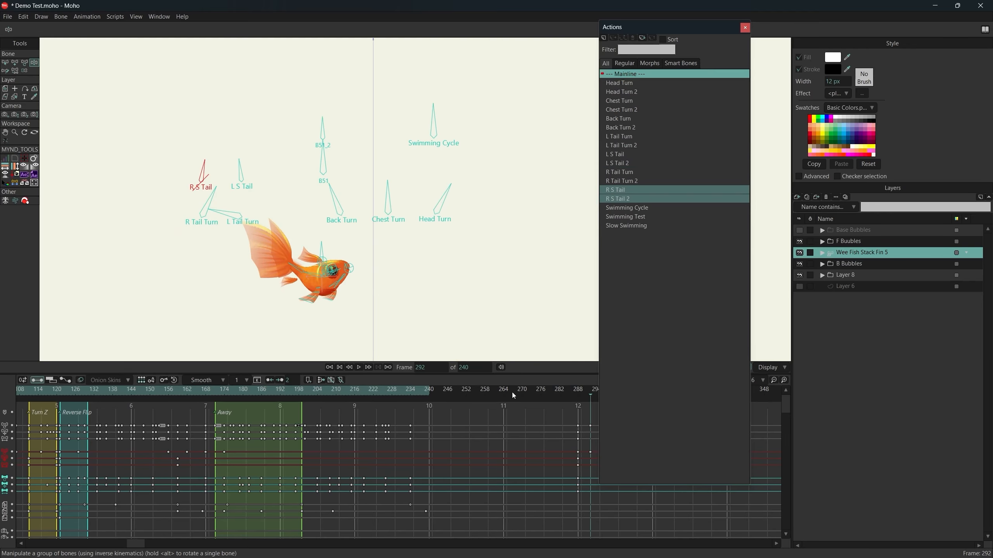
{"action": "scroll", "coordinate": [469, 425], "scroll_direction": "down", "scroll_amount": 3}
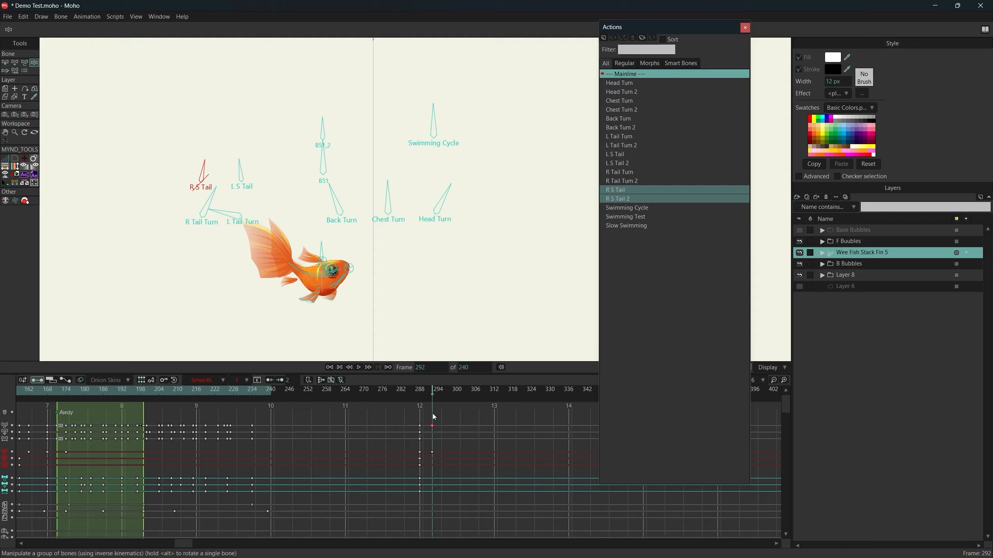
{"action": "scroll", "coordinate": [424, 297], "scroll_direction": "up", "scroll_amount": 3}
{"action": "left_click_drag", "start_coordinate": [392, 267], "coordinate": [393, 269]}
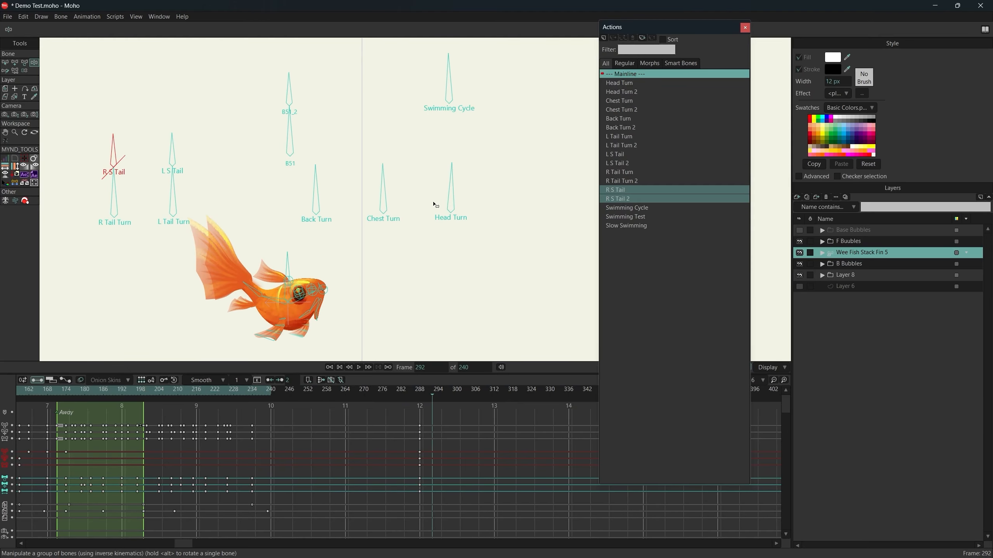
Rotate the Swimming Cycle bone through different angles at frame 292 to test the fish's swim, and leave it upright.
{"action": "key", "text": "b"}
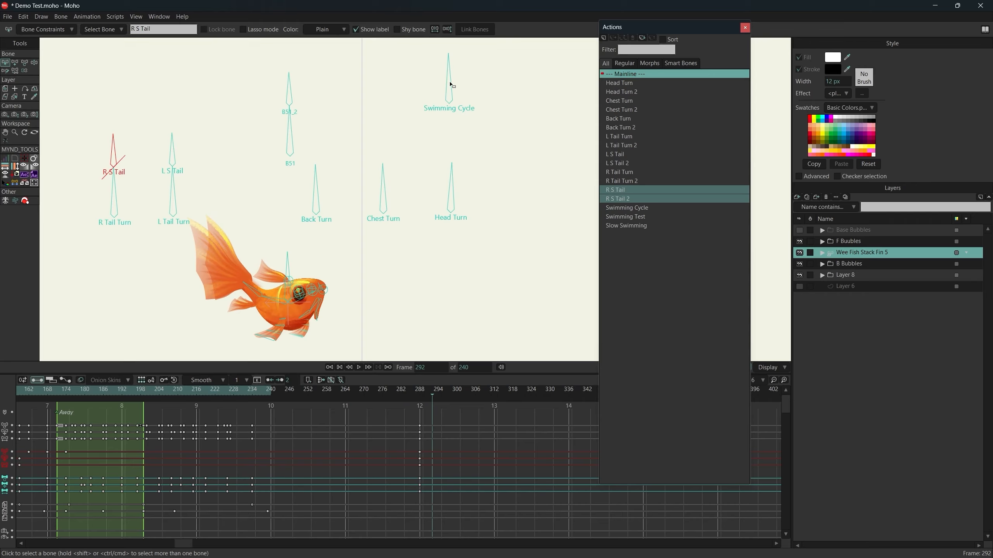
{"action": "left_click_drag", "start_coordinate": [449, 83], "coordinate": [449, 91]}
{"action": "key", "text": "z"}
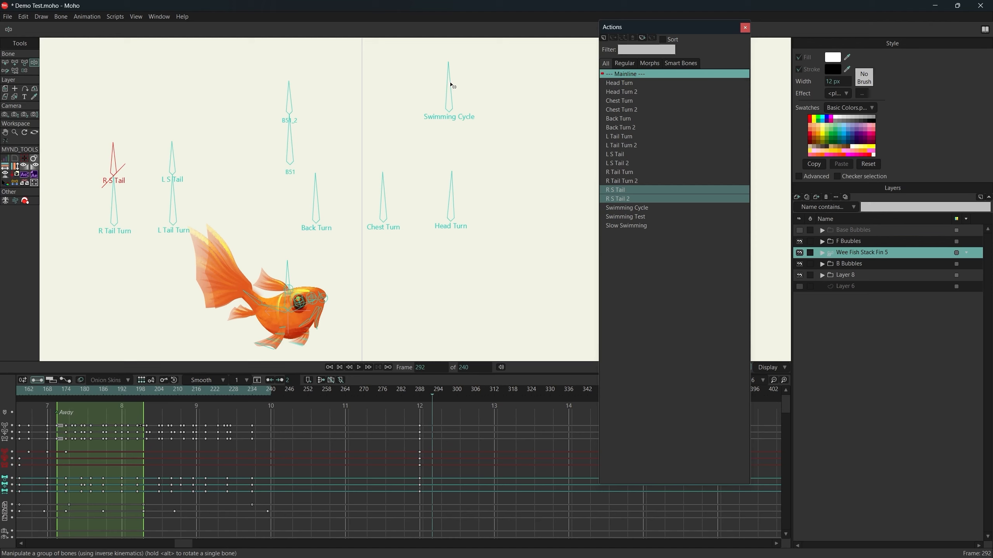
{"action": "left_click_drag", "start_coordinate": [450, 83], "coordinate": [398, 68]}
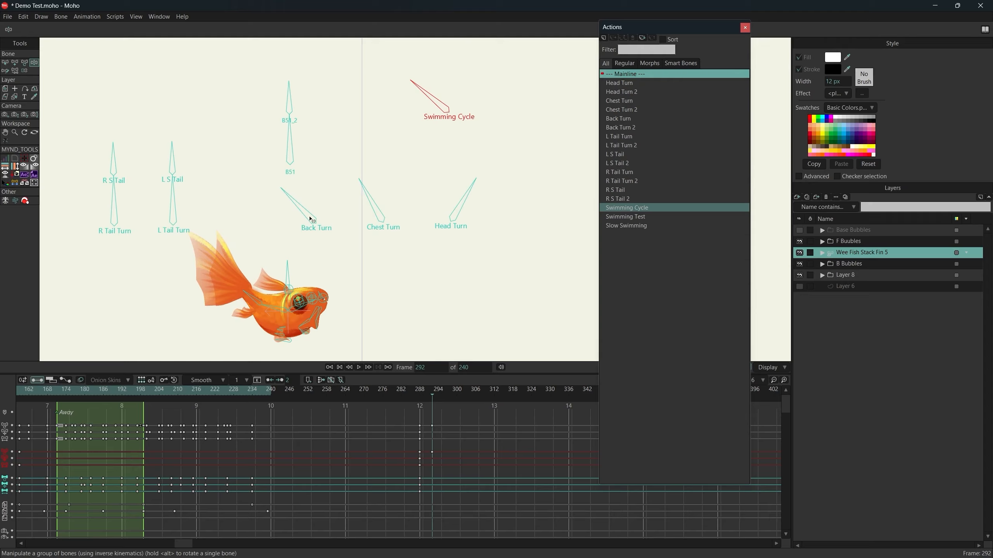
{"action": "left_click_drag", "start_coordinate": [438, 91], "coordinate": [438, 63]}
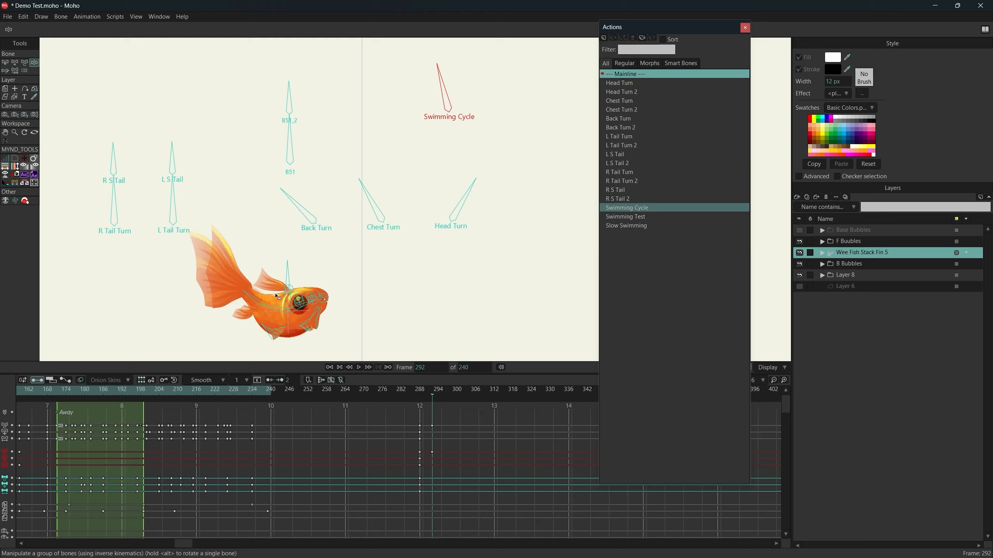
{"action": "left_click_drag", "start_coordinate": [441, 148], "coordinate": [448, 67]}
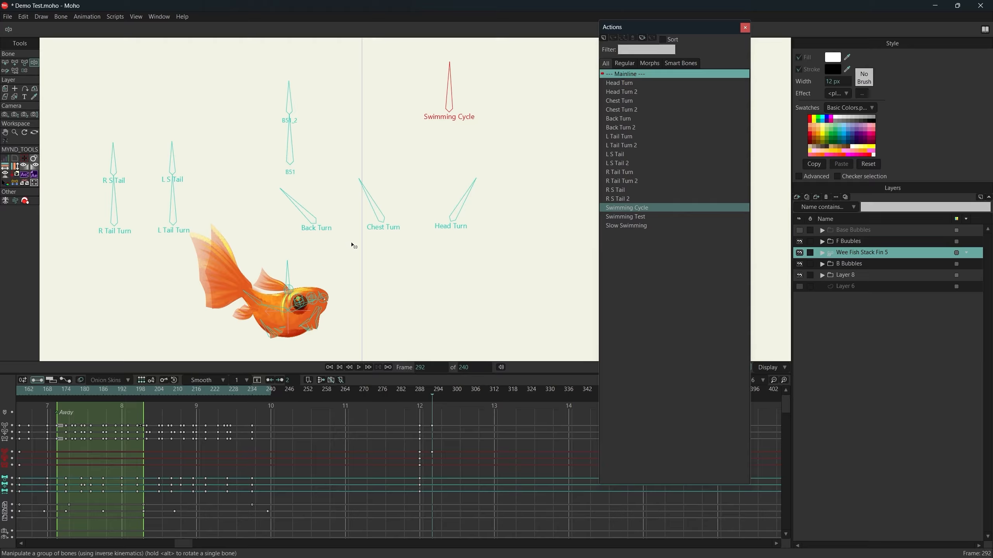
Key a further rotation of the Swimming Cycle bone at about frame 315, and scrub from frame 292 to 303 to check the motion.
{"action": "left_click_drag", "start_coordinate": [351, 242], "coordinate": [382, 237]}
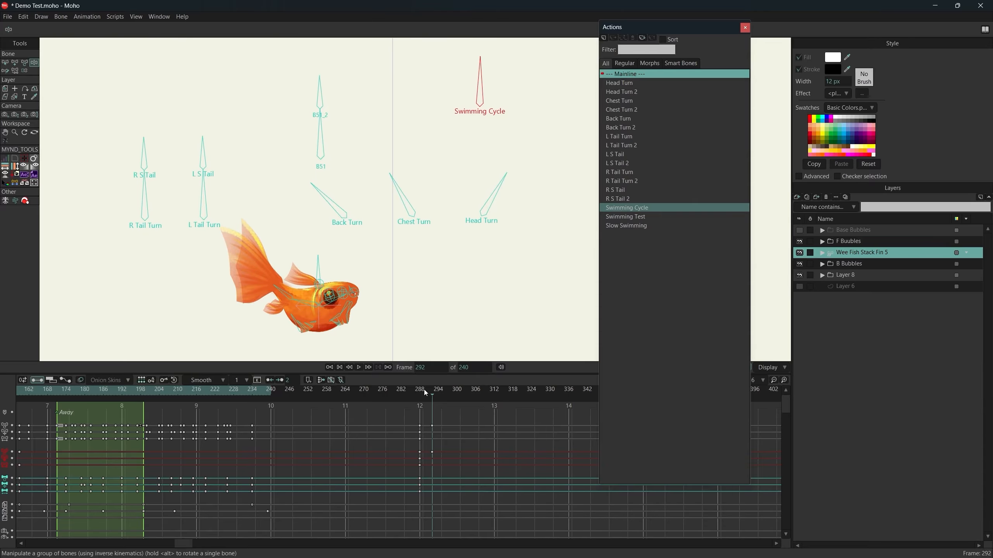
{"action": "left_click_drag", "start_coordinate": [472, 395], "coordinate": [504, 390]}
{"action": "left_click_drag", "start_coordinate": [480, 79], "coordinate": [477, 50]}
{"action": "left_click_drag", "start_coordinate": [432, 394], "coordinate": [467, 409]}
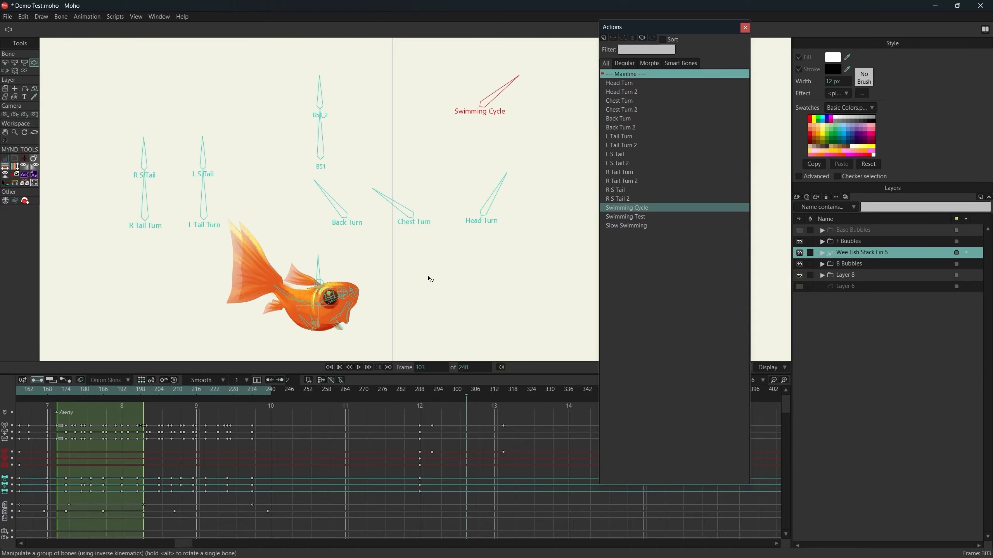
{"action": "left_click_drag", "start_coordinate": [427, 269], "coordinate": [441, 264]}
Go back to frame 4 and play the swimming animation, stopping at frame 233.
{"action": "left_click_drag", "start_coordinate": [291, 481], "coordinate": [489, 489]}
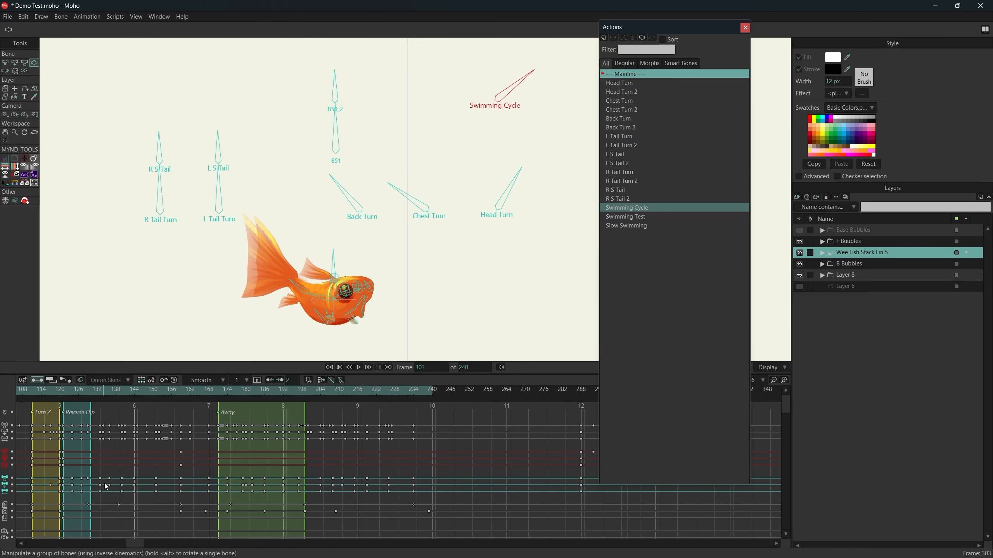
{"action": "left_click_drag", "start_coordinate": [106, 487], "coordinate": [410, 478]}
{"action": "left_click_drag", "start_coordinate": [42, 485], "coordinate": [72, 429]}
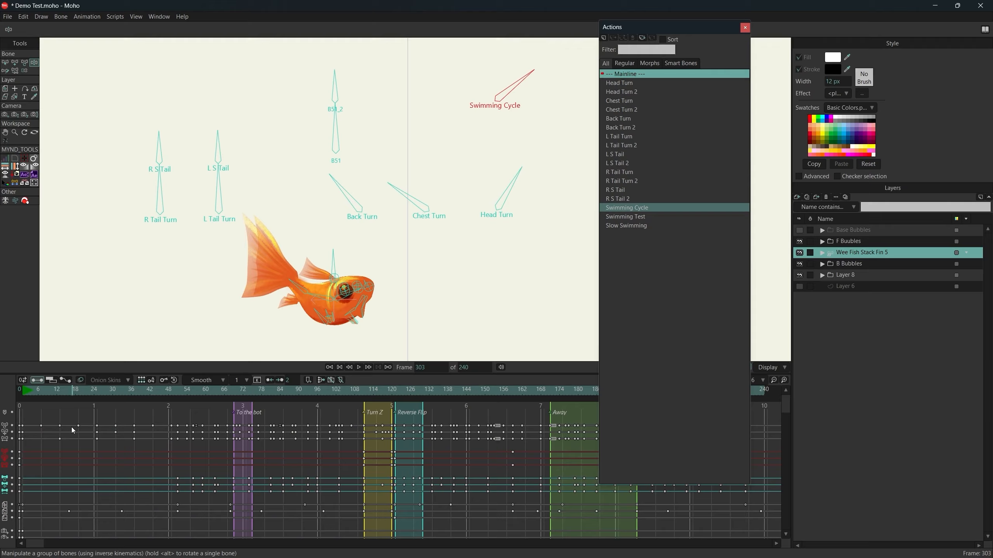
{"action": "left_click", "coordinate": [32, 396]}
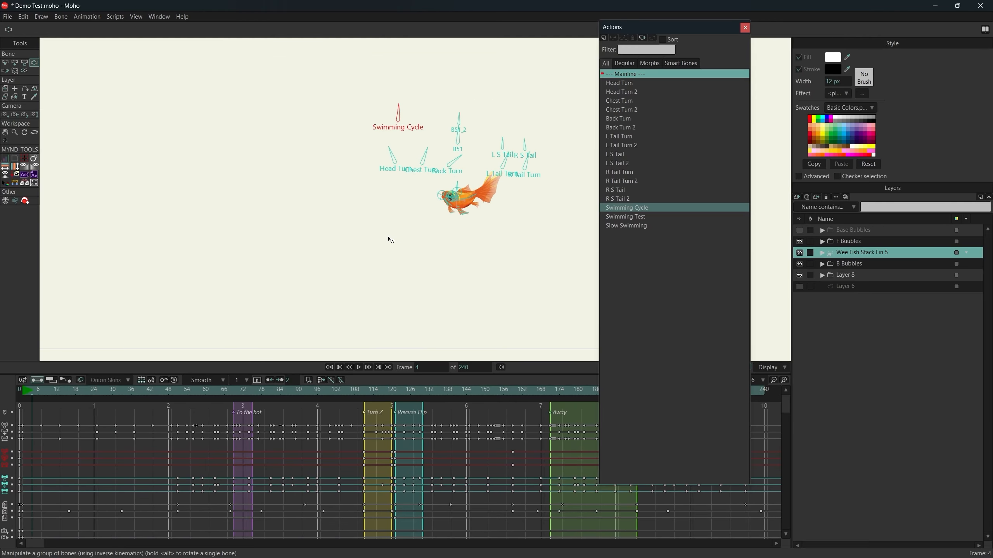
{"action": "left_click_drag", "start_coordinate": [388, 237], "coordinate": [342, 292]}
{"action": "left_click_drag", "start_coordinate": [402, 239], "coordinate": [384, 260]}
{"action": "key", "text": "space"}
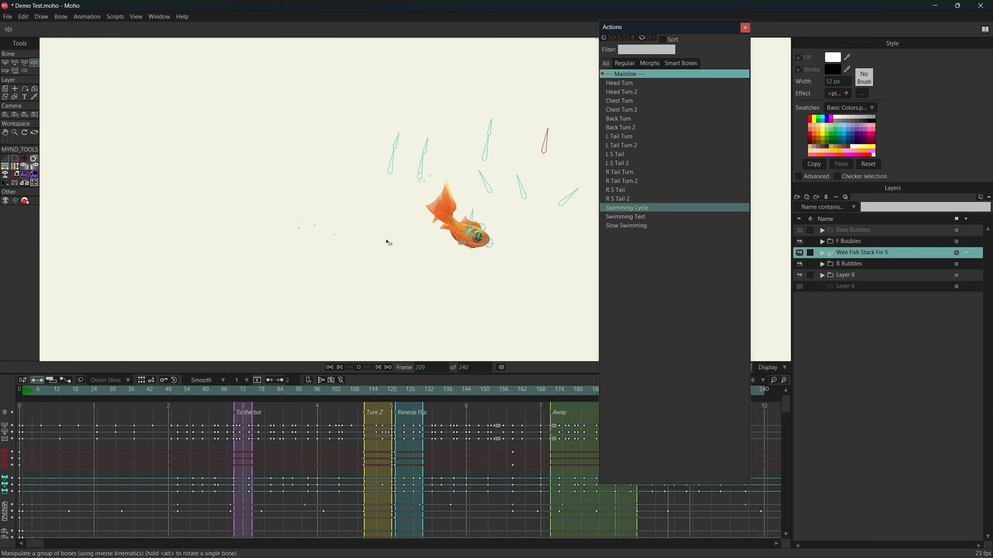
{"action": "key", "text": "space"}
Examine the fish's pose up close at frame 233, then at frame 100 and in the early frames up to 34.
{"action": "left_click_drag", "start_coordinate": [432, 260], "coordinate": [273, 263]}
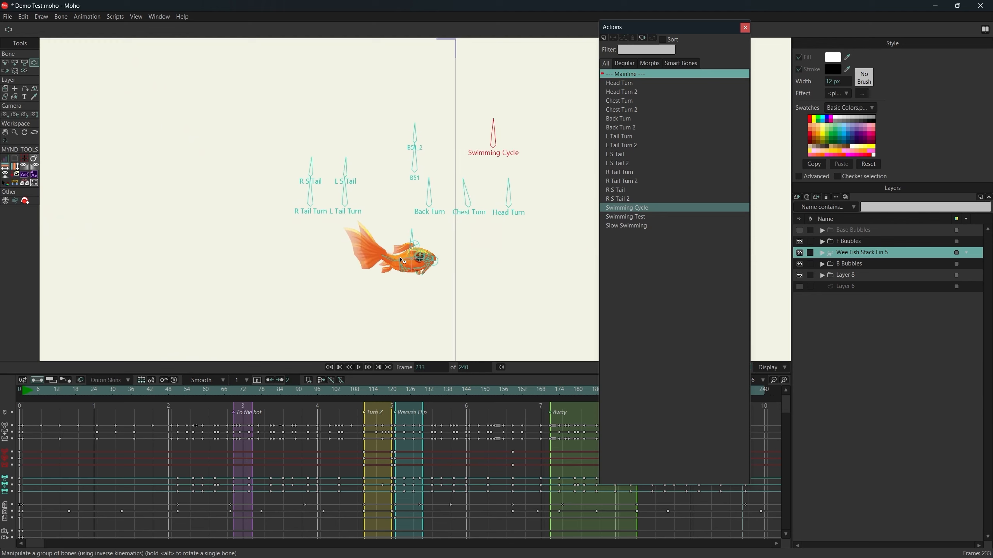
{"action": "scroll", "coordinate": [412, 264], "scroll_direction": "up", "scroll_amount": 5}
{"action": "scroll", "coordinate": [413, 267], "scroll_direction": "up", "scroll_amount": 4}
{"action": "scroll", "coordinate": [412, 235], "scroll_direction": "down", "scroll_amount": 9}
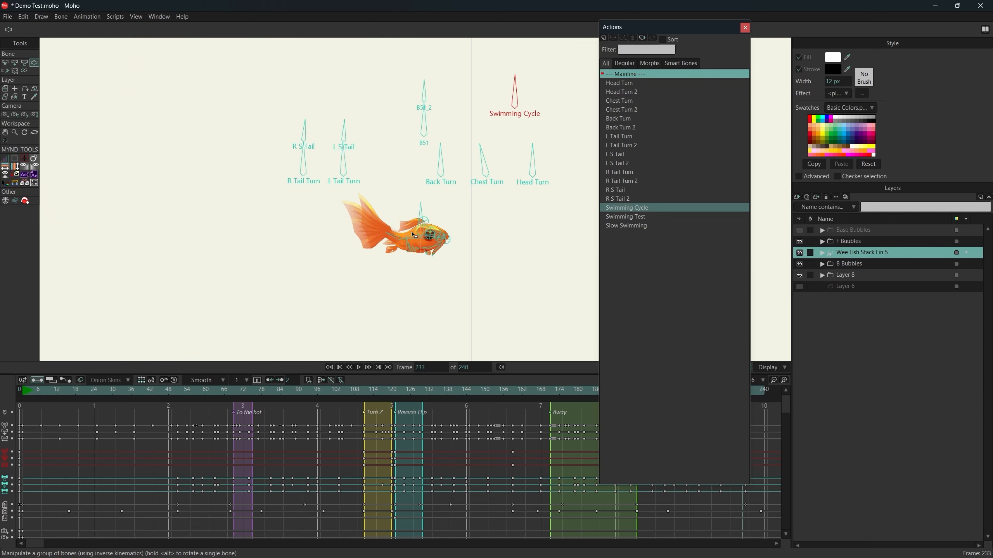
{"action": "left_click_drag", "start_coordinate": [586, 393], "coordinate": [329, 429]}
{"action": "scroll", "coordinate": [552, 252], "scroll_direction": "down", "scroll_amount": 6}
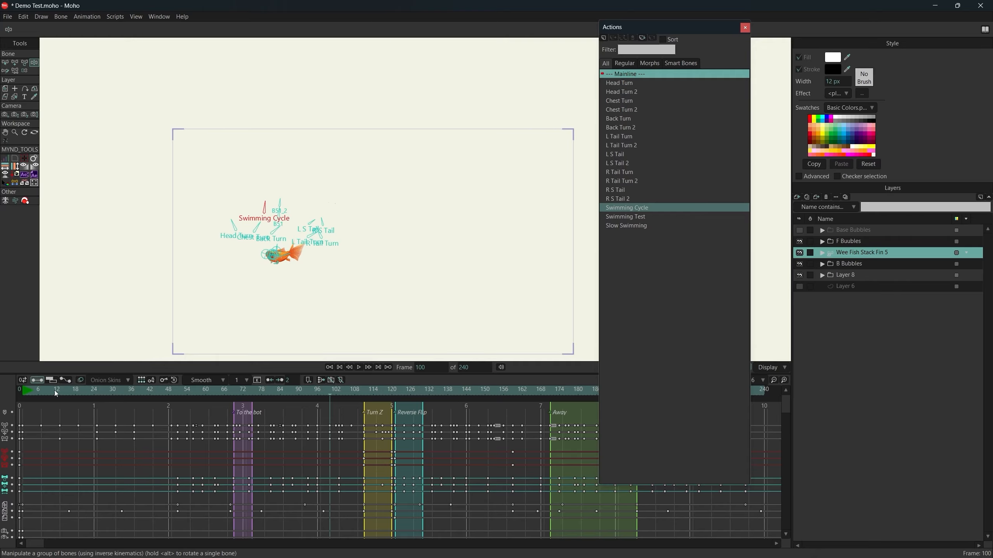
{"action": "left_click_drag", "start_coordinate": [55, 390], "coordinate": [125, 395]}
{"action": "scroll", "coordinate": [378, 273], "scroll_direction": "up", "scroll_amount": 3}
{"action": "scroll", "coordinate": [378, 273], "scroll_direction": "up", "scroll_amount": 3}
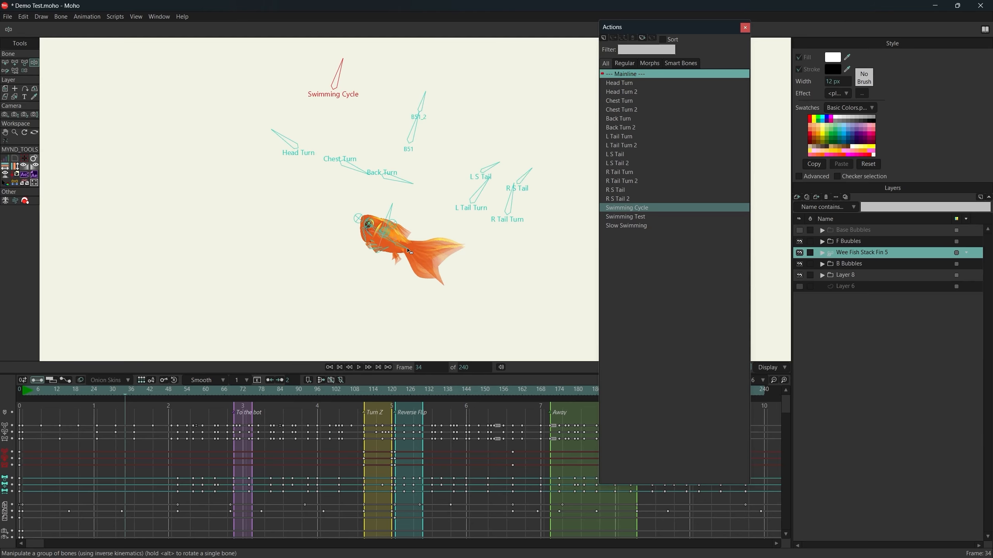
Hide the bone overlay in the viewport and scrub the opening swim from frame 4 to frame 60.
{"action": "left_click_drag", "start_coordinate": [683, 28], "coordinate": [633, 23]}
{"action": "left_click", "coordinate": [713, 367]}
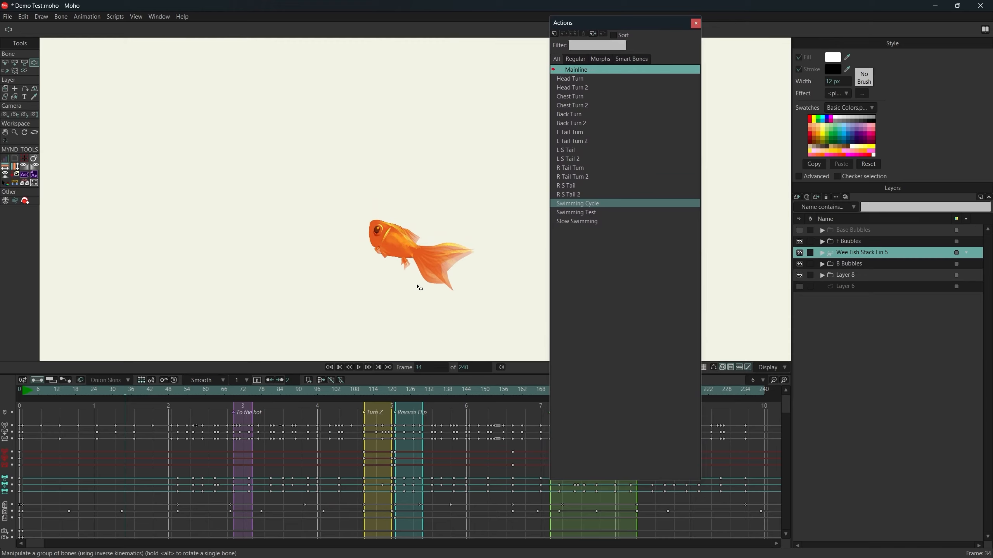
{"action": "left_click", "coordinate": [32, 390]}
{"action": "left_click_drag", "start_coordinate": [31, 390], "coordinate": [107, 402]}
{"action": "left_click_drag", "start_coordinate": [120, 403], "coordinate": [207, 425]}
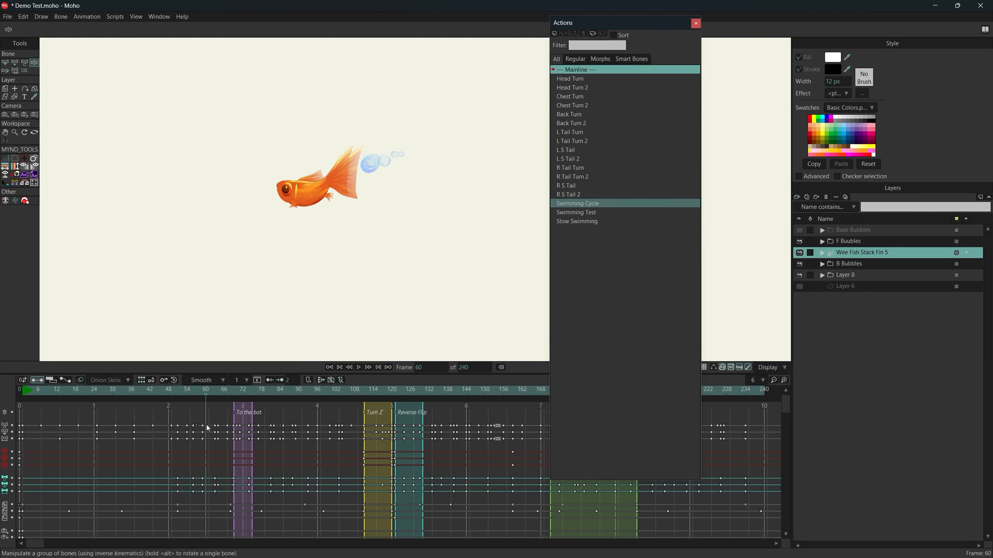
Scrub from frame 40 through the To the bot section to frame 88, and recheck the fish's motion around frame 83.
{"action": "left_click", "coordinate": [144, 409]}
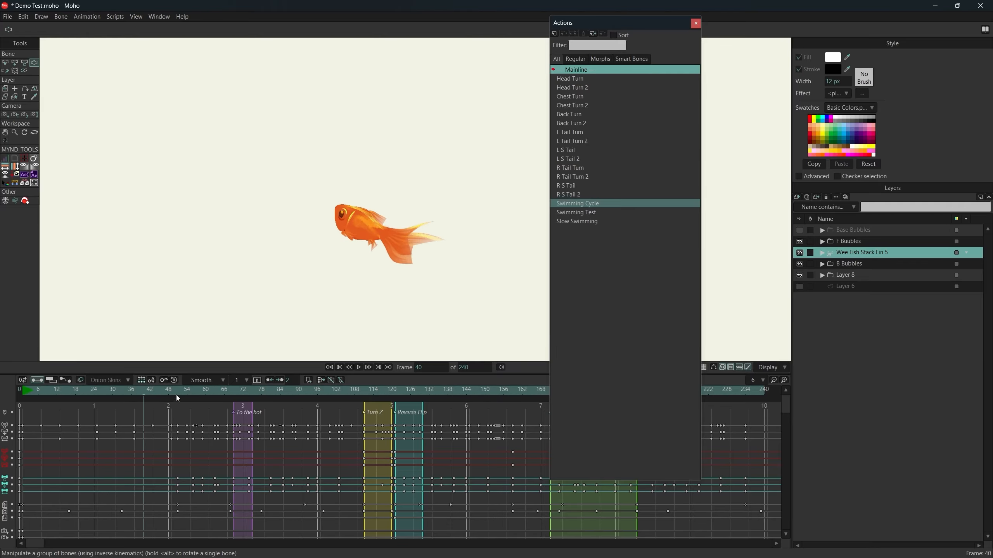
{"action": "left_click_drag", "start_coordinate": [160, 392], "coordinate": [292, 408]}
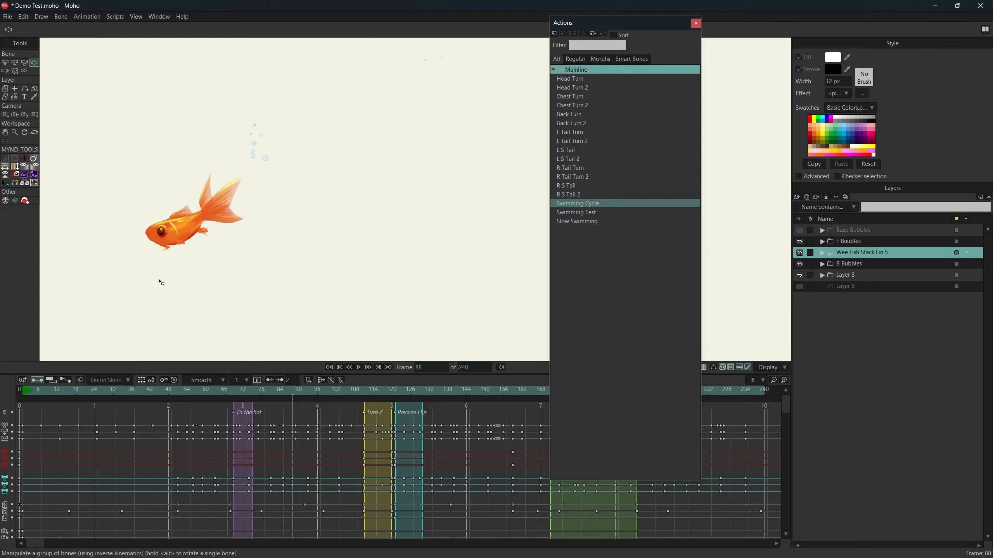
{"action": "scroll", "coordinate": [172, 274], "scroll_direction": "down", "scroll_amount": 2}
{"action": "left_click_drag", "start_coordinate": [171, 272], "coordinate": [324, 233]}
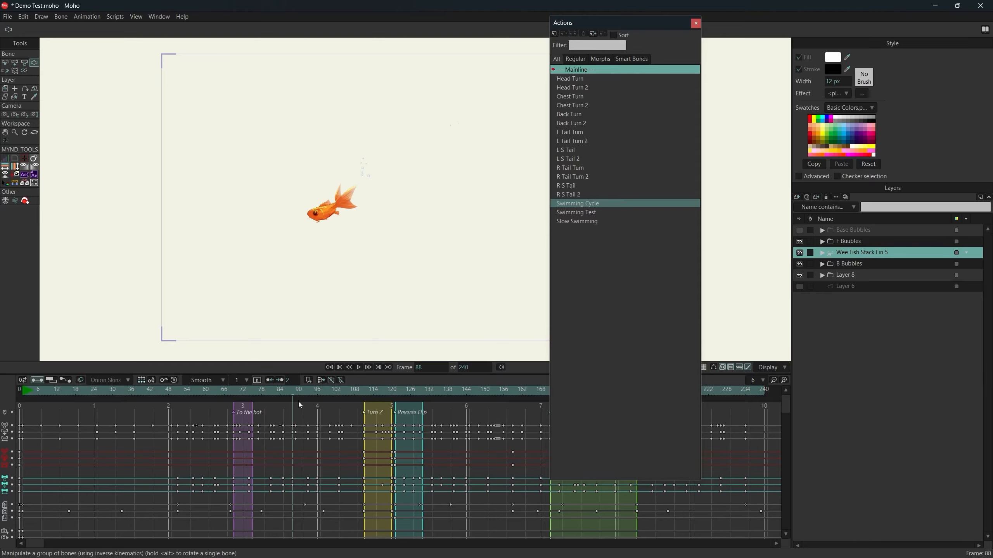
{"action": "left_click_drag", "start_coordinate": [282, 393], "coordinate": [279, 446]}
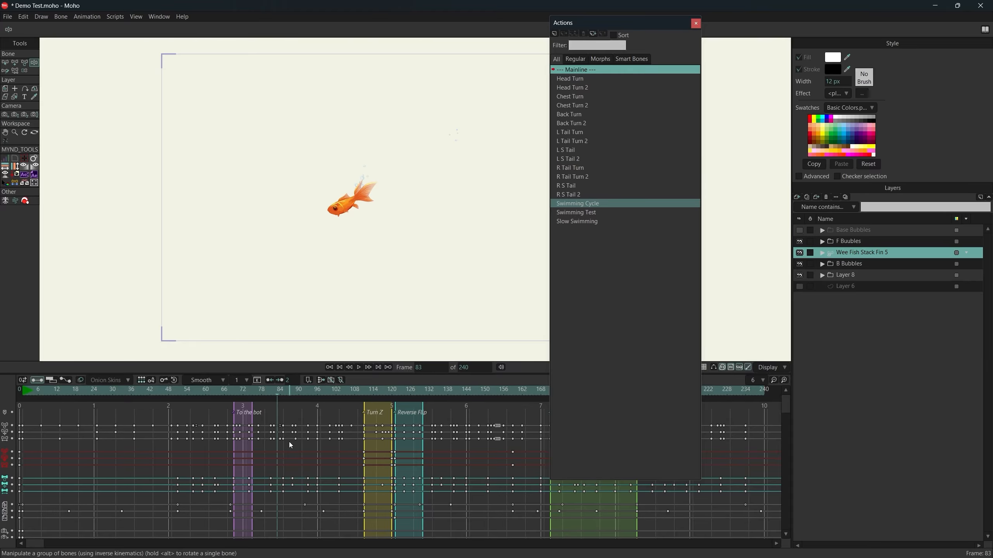
Scrub through the Turn Z and Reverse Flip sections to frame 129, examining the fish's turn up close at frames 116 and 118.
{"action": "left_click_drag", "start_coordinate": [282, 395], "coordinate": [381, 408]}
{"action": "scroll", "coordinate": [306, 234], "scroll_direction": "up", "scroll_amount": 4}
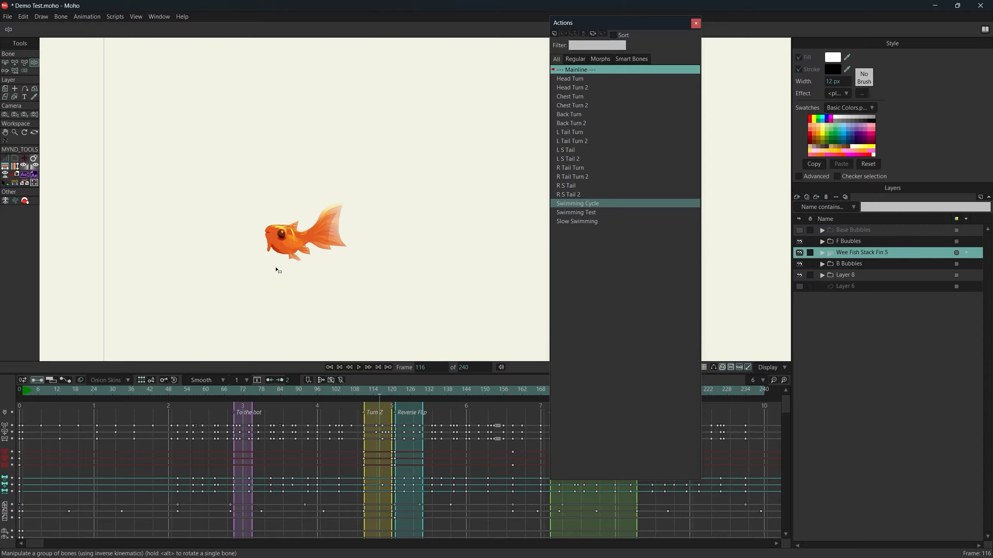
{"action": "left_click_drag", "start_coordinate": [290, 252], "coordinate": [302, 276]}
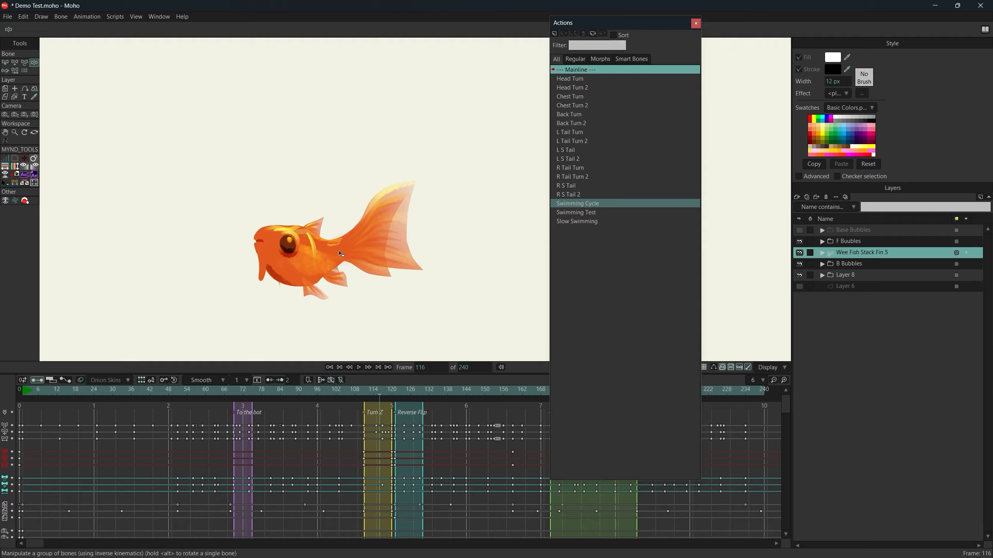
{"action": "mouse_move", "coordinate": [378, 390]}
{"action": "left_mouse_down"}
{"action": "mouse_move", "coordinate": [365, 400]}
{"action": "mouse_move", "coordinate": [387, 398]}
{"action": "left_mouse_up"}
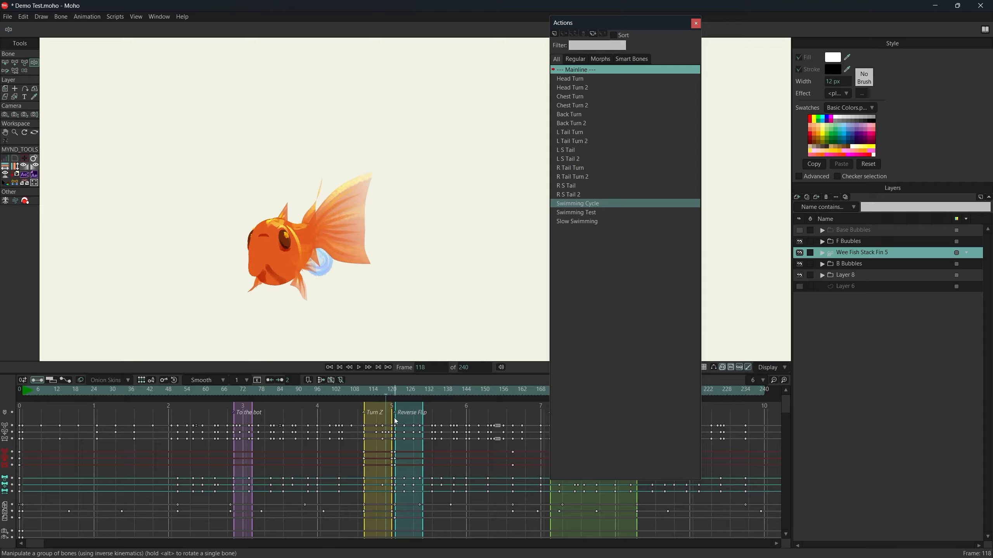
{"action": "left_click_drag", "start_coordinate": [391, 391], "coordinate": [419, 447]}
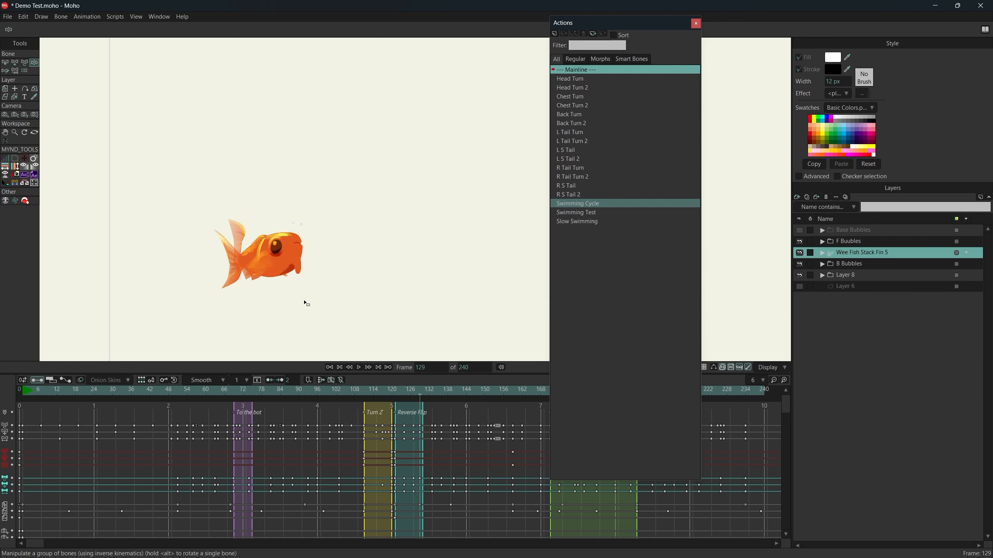
Play the animation from frame 129 into the Away section, stopping at frame 186, and bring that section fully into the timeline.
{"action": "key", "text": "space"}
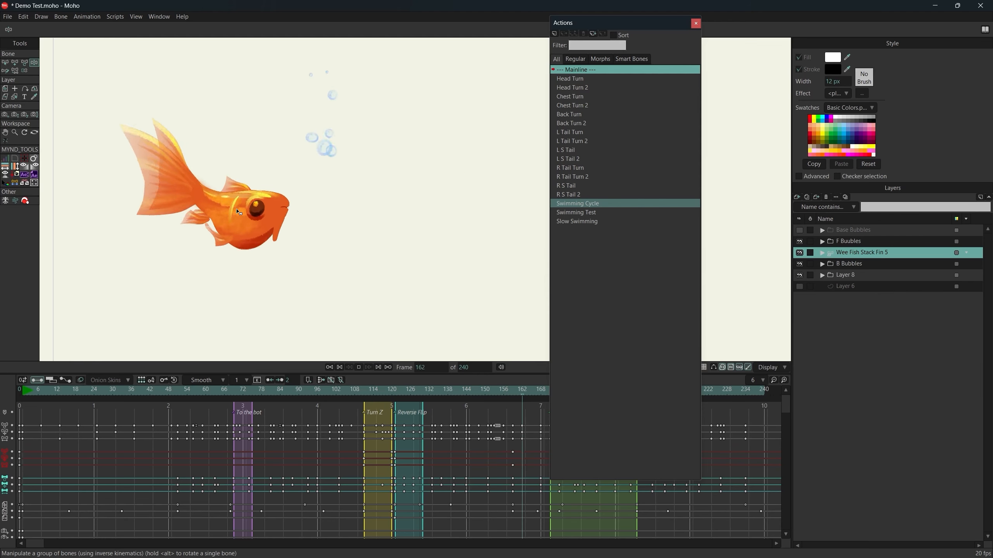
{"action": "key", "text": "space"}
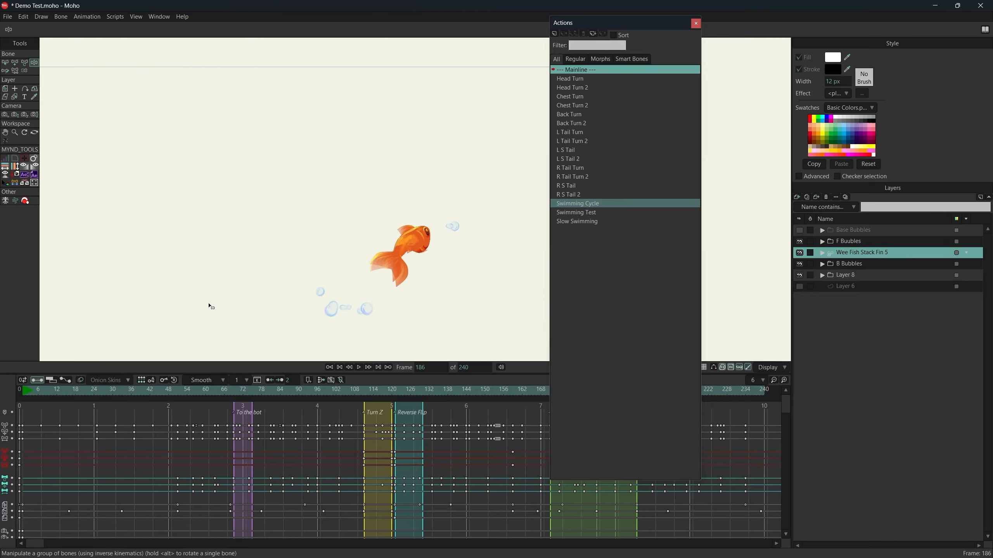
{"action": "scroll", "coordinate": [480, 453], "scroll_direction": "right", "scroll_amount": 6}
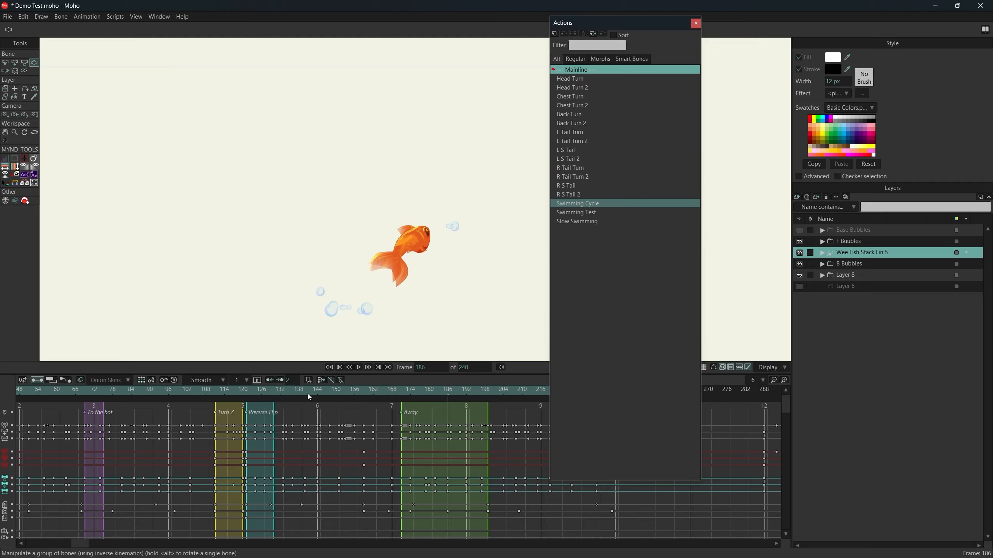
Scrub from frame 186 through the Away section to frame 230, and return to frame 0 for a closer view of the goldfish.
{"action": "left_click_drag", "start_coordinate": [316, 394], "coordinate": [600, 504]}
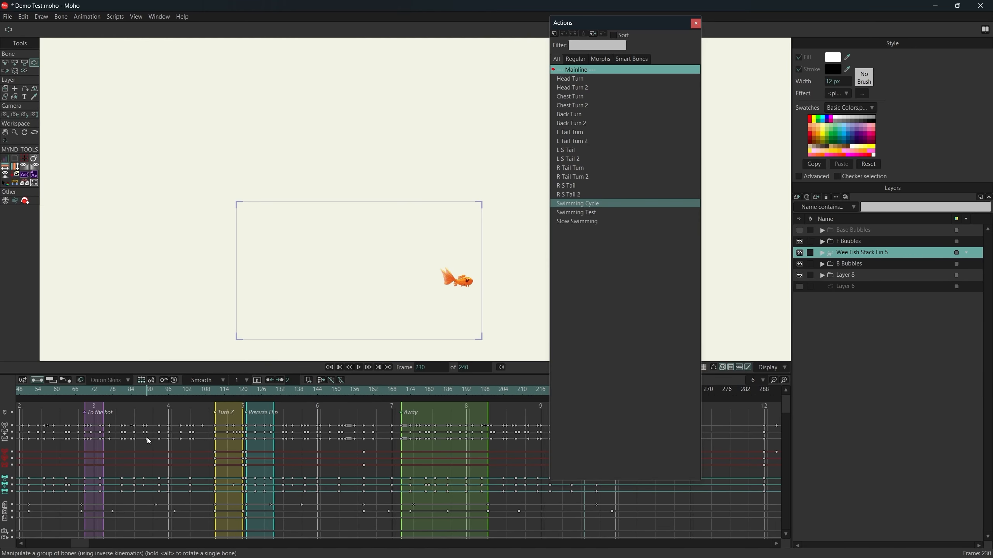
{"action": "left_click_drag", "start_coordinate": [109, 465], "coordinate": [268, 461]}
{"action": "left_click", "coordinate": [20, 392]}
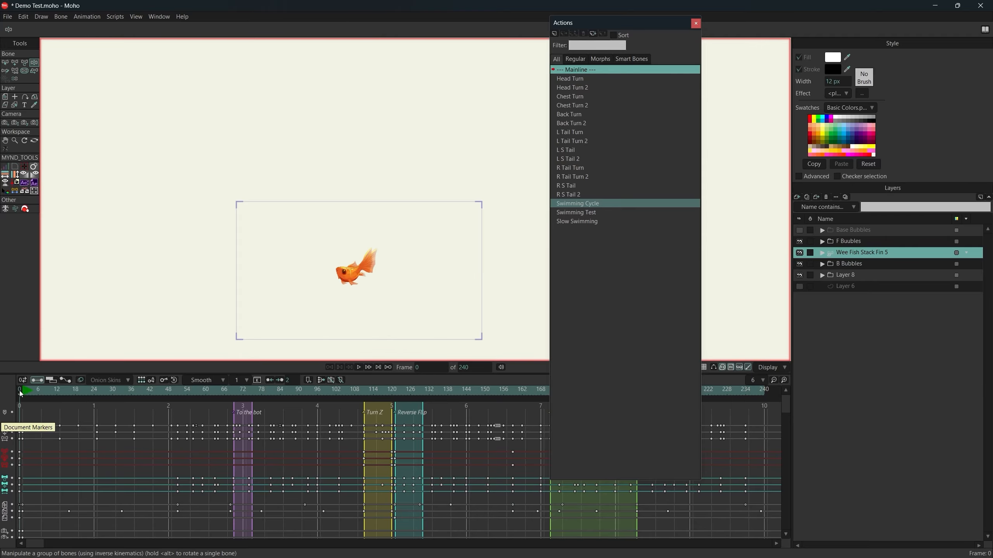
{"action": "scroll", "coordinate": [369, 248], "scroll_direction": "up", "scroll_amount": 2}
{"action": "scroll", "coordinate": [369, 274], "scroll_direction": "up", "scroll_amount": 2}
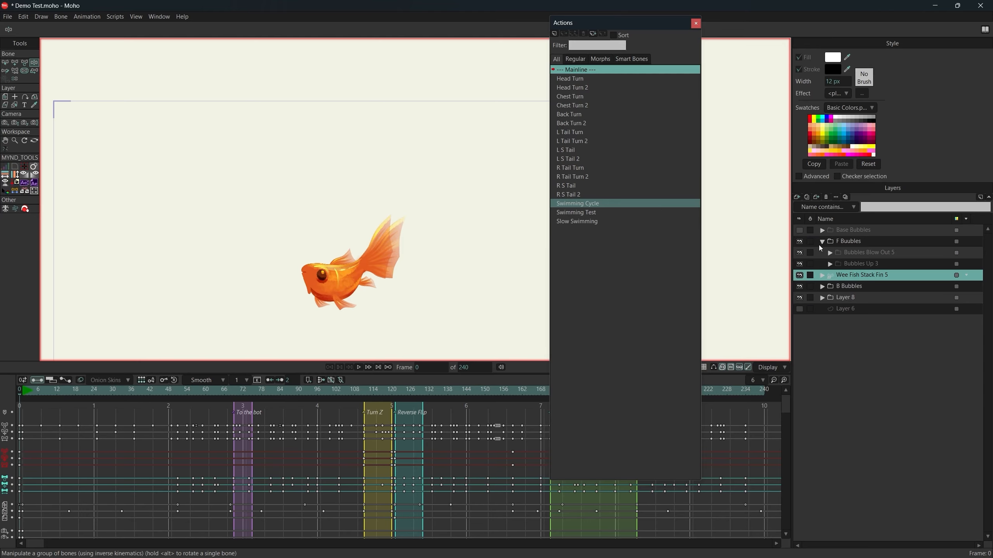
Scrub to frame 67, expand the B Bubbles and Bubbles Up 2 groups, and select the Base Bubble 2 layer.
{"action": "left_click_drag", "start_coordinate": [89, 392], "coordinate": [227, 401]}
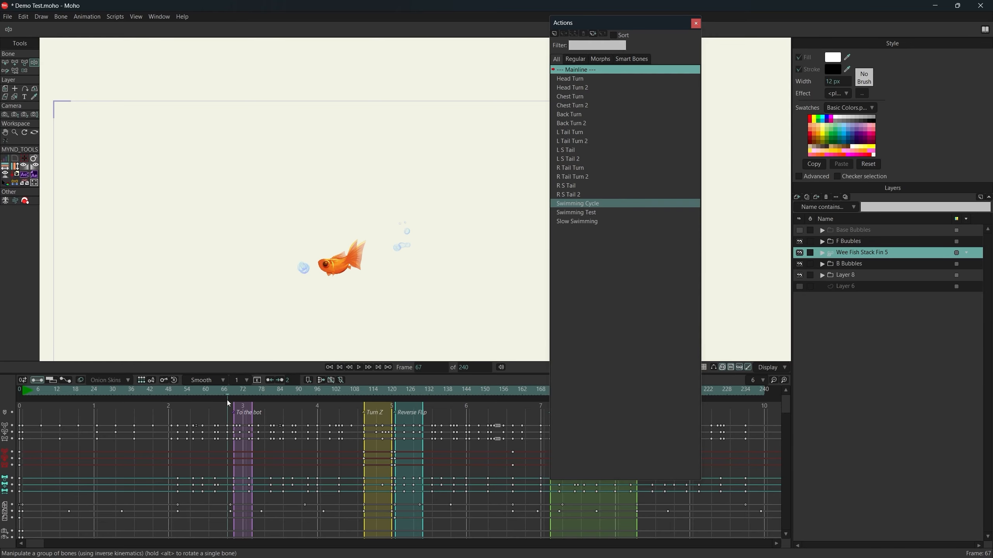
{"action": "left_click", "coordinate": [821, 264]}
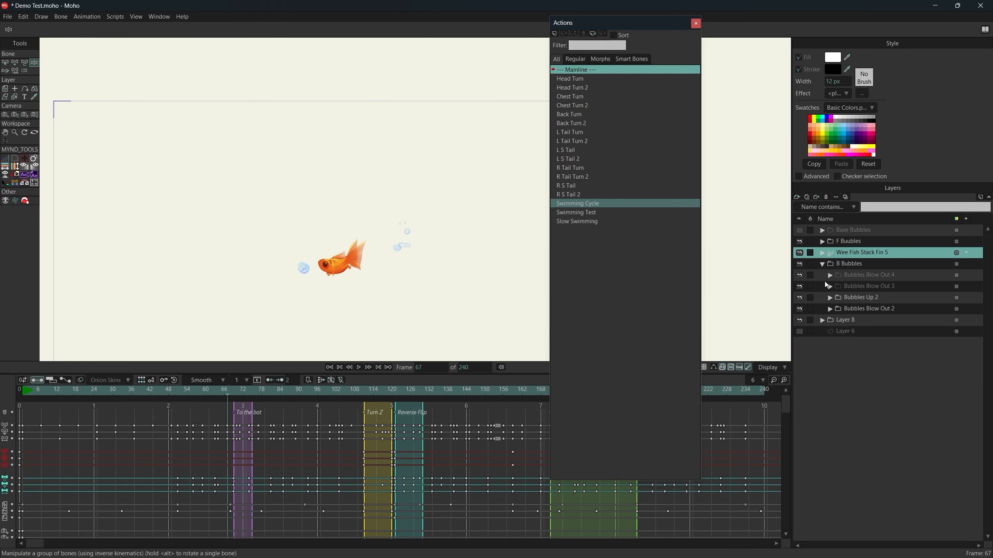
{"action": "left_click", "coordinate": [834, 300]}
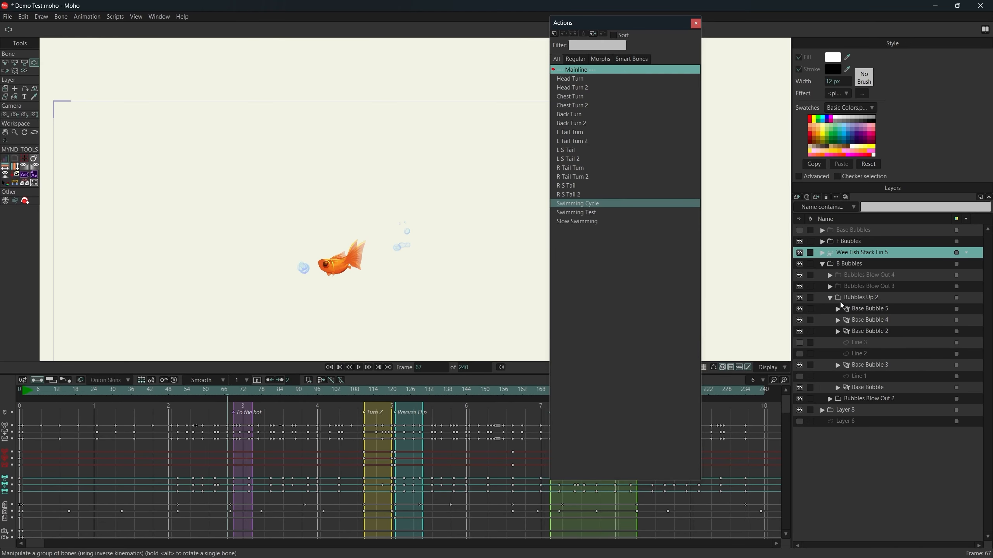
{"action": "left_click", "coordinate": [899, 333]}
{"action": "scroll", "coordinate": [410, 239], "scroll_direction": "up", "scroll_amount": 5}
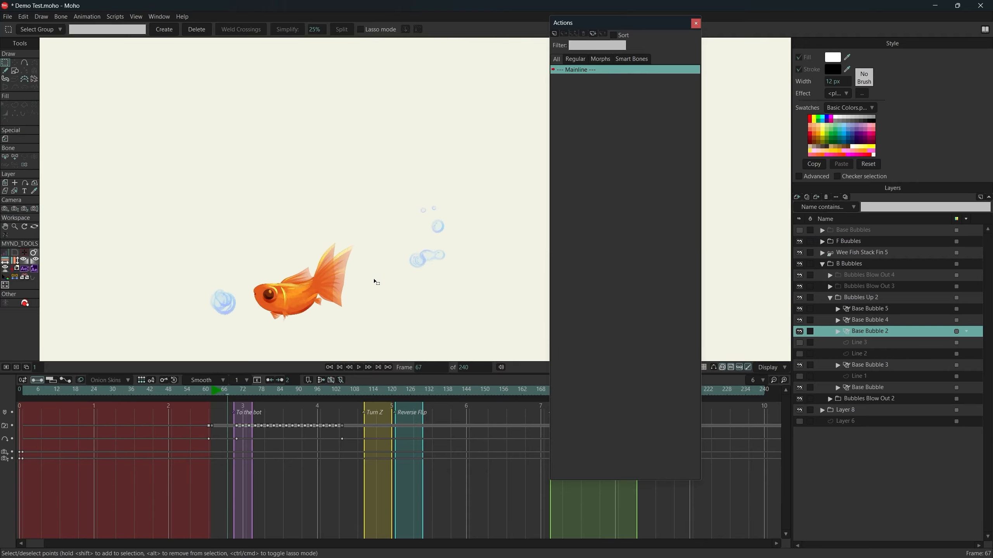
Scrub from frame 67 through the To the bot section to frame 86, examining the bubbles rising behind the fish.
{"action": "left_click_drag", "start_coordinate": [402, 212], "coordinate": [404, 211]}
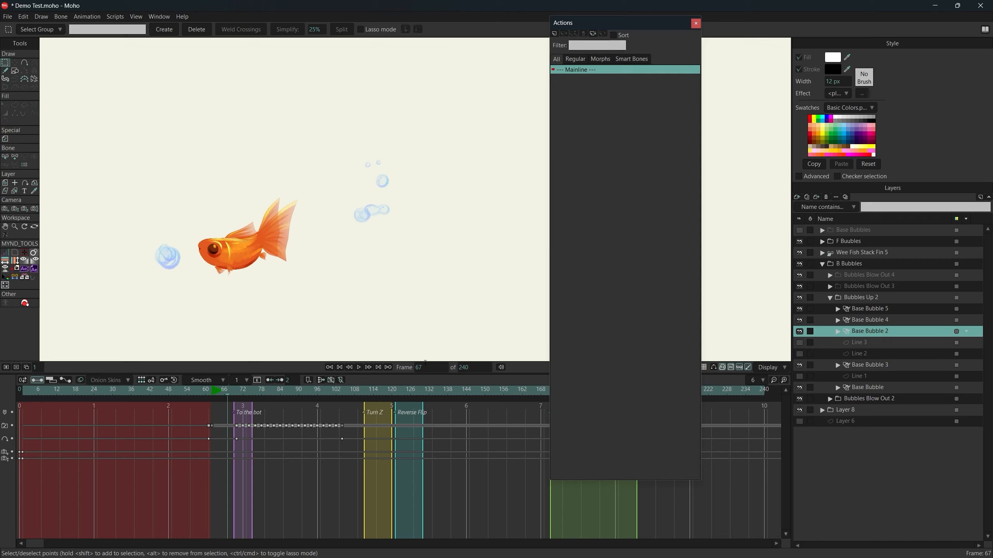
{"action": "left_click_drag", "start_coordinate": [241, 396], "coordinate": [289, 398]}
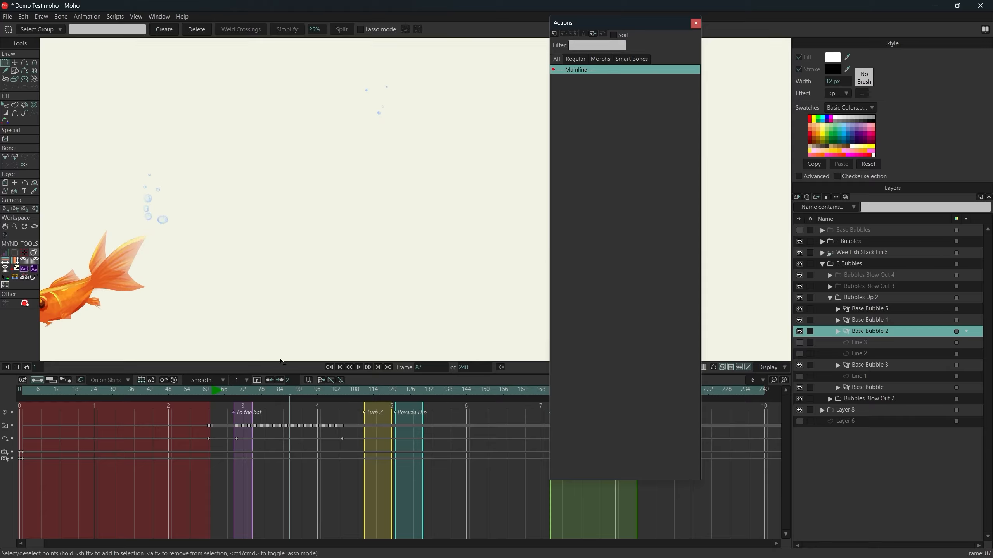
{"action": "left_click_drag", "start_coordinate": [252, 396], "coordinate": [287, 398]}
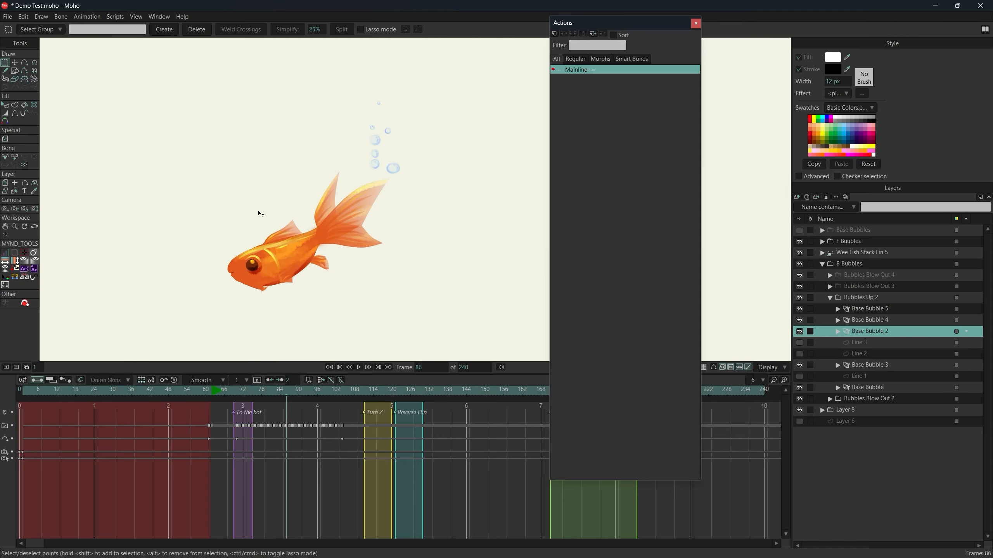
{"action": "left_click_drag", "start_coordinate": [259, 214], "coordinate": [230, 240]}
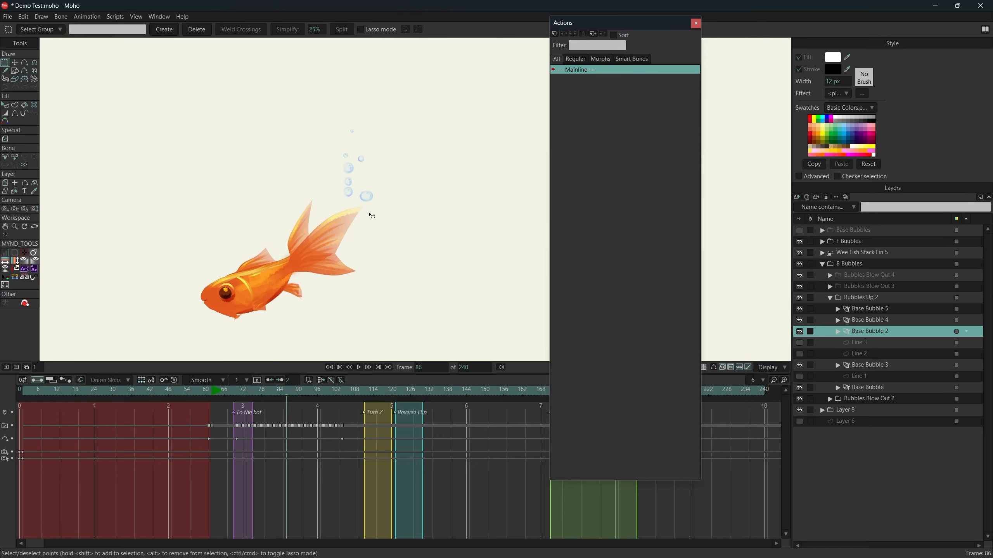
Examine the bubbles up close at frames 86 and 79, and follow their upward motion on to frame 92.
{"action": "scroll", "coordinate": [370, 214], "scroll_direction": "up", "scroll_amount": 5}
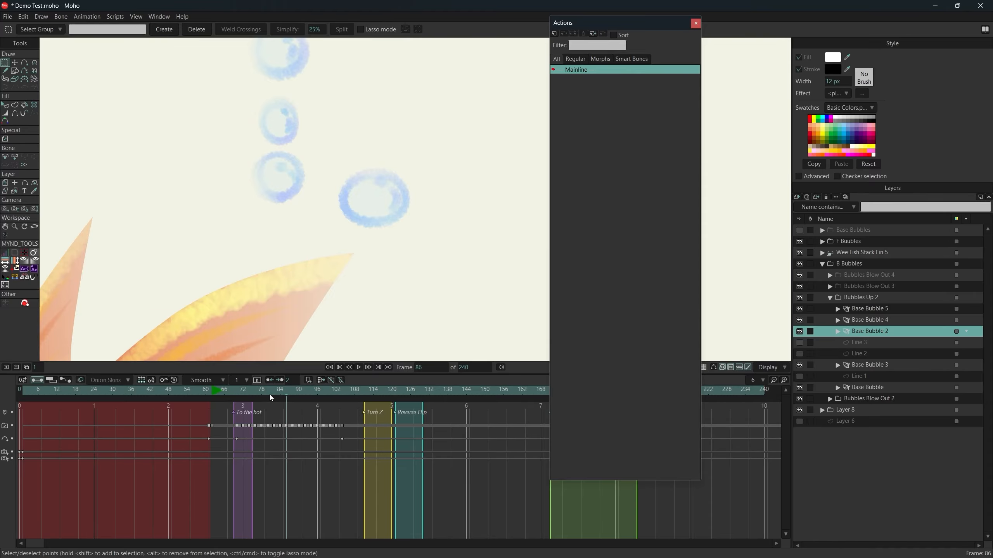
{"action": "mouse_move", "coordinate": [270, 397]}
{"action": "left_mouse_down"}
{"action": "mouse_move", "coordinate": [308, 403]}
{"action": "mouse_move", "coordinate": [265, 405]}
{"action": "left_mouse_up"}
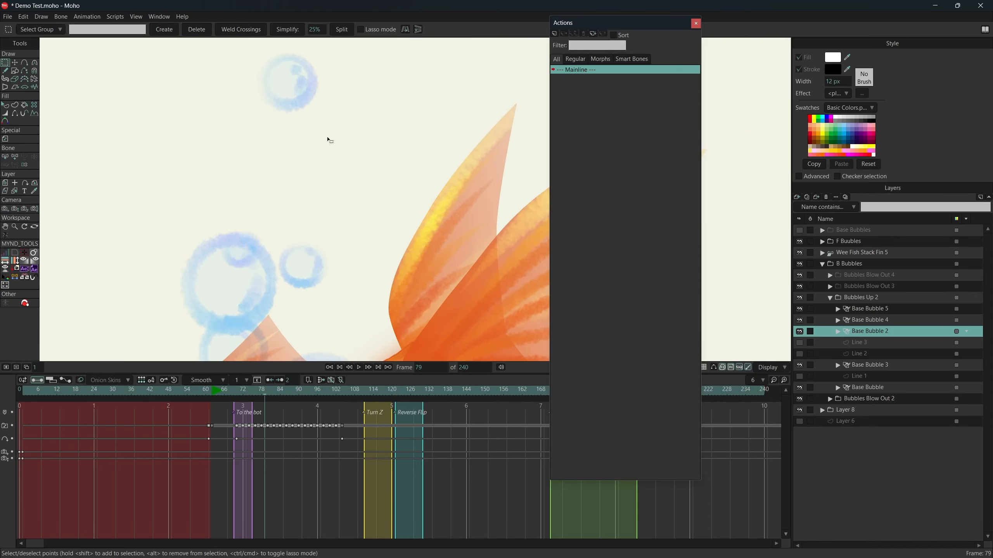
{"action": "scroll", "coordinate": [331, 140], "scroll_direction": "down", "scroll_amount": 6}
{"action": "scroll", "coordinate": [330, 141], "scroll_direction": "up", "scroll_amount": 2}
{"action": "left_click", "coordinate": [359, 367]}
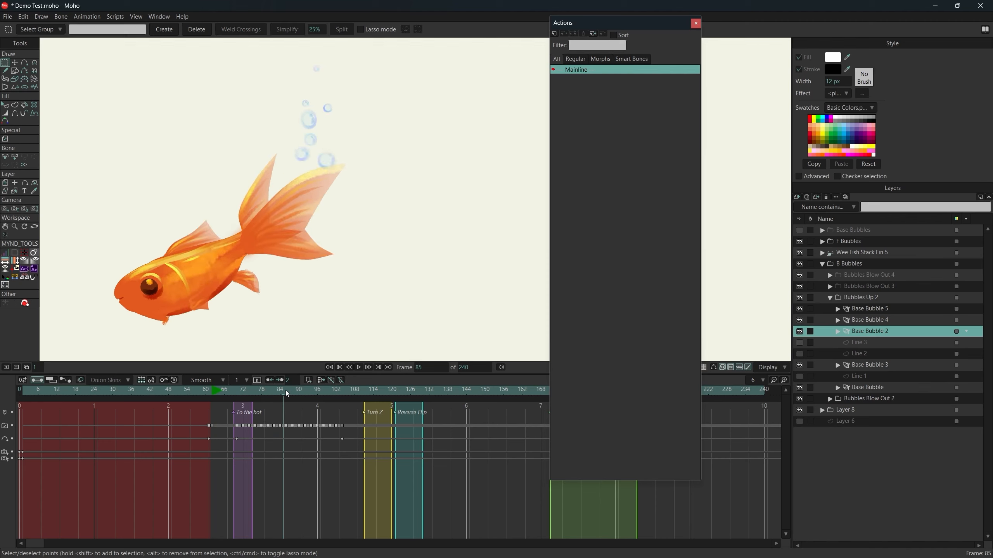
{"action": "left_click_drag", "start_coordinate": [376, 265], "coordinate": [356, 280]}
{"action": "scroll", "coordinate": [324, 202], "scroll_direction": "down", "scroll_amount": 5}
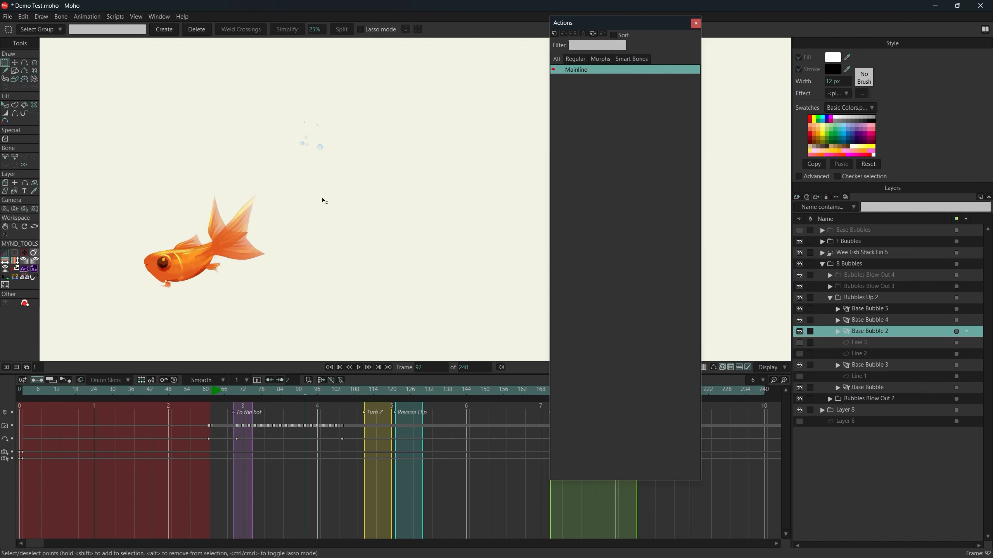
Select the hidden Line 3, Line 2 and Line 1 layers in turn, examining the curves that guide the bubbles at frame 92.
{"action": "left_click", "coordinate": [859, 354]}
{"action": "left_click", "coordinate": [873, 343]}
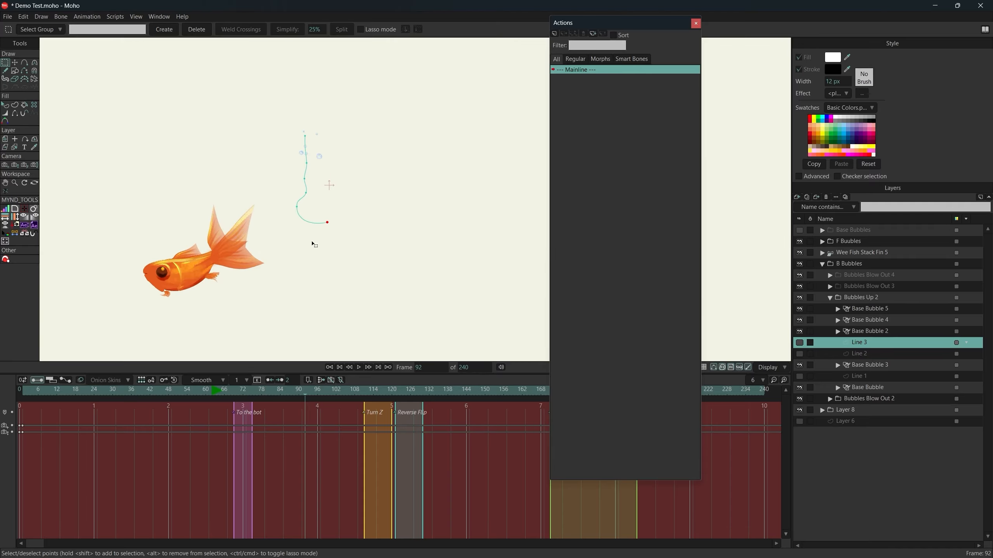
{"action": "left_click", "coordinate": [874, 354]}
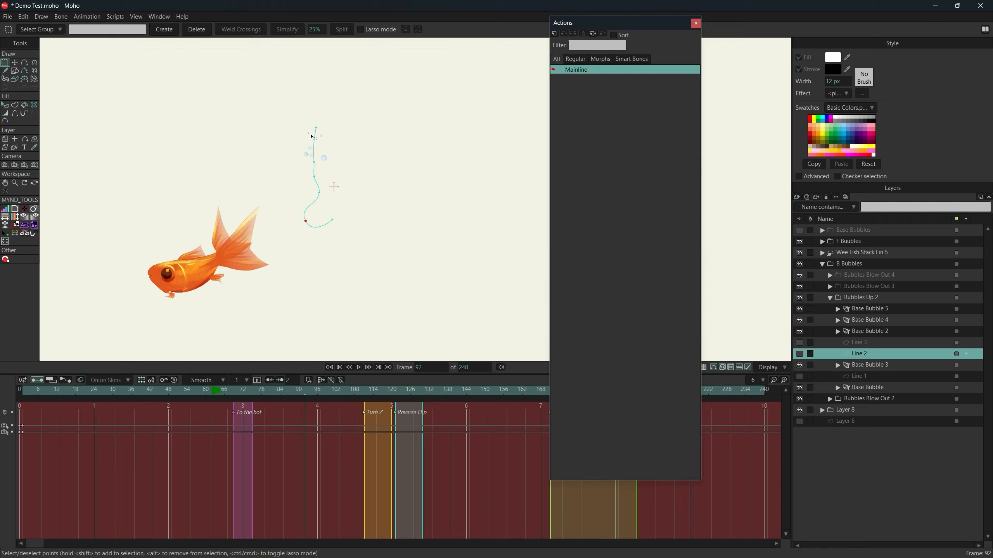
{"action": "left_click_drag", "start_coordinate": [349, 152], "coordinate": [364, 158]}
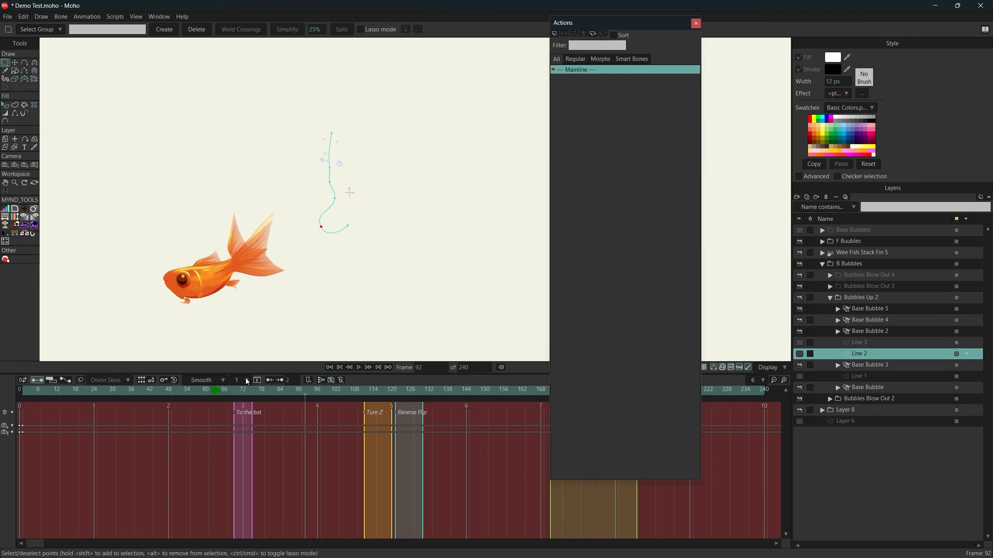
{"action": "scroll", "coordinate": [344, 229], "scroll_direction": "up", "scroll_amount": 4}
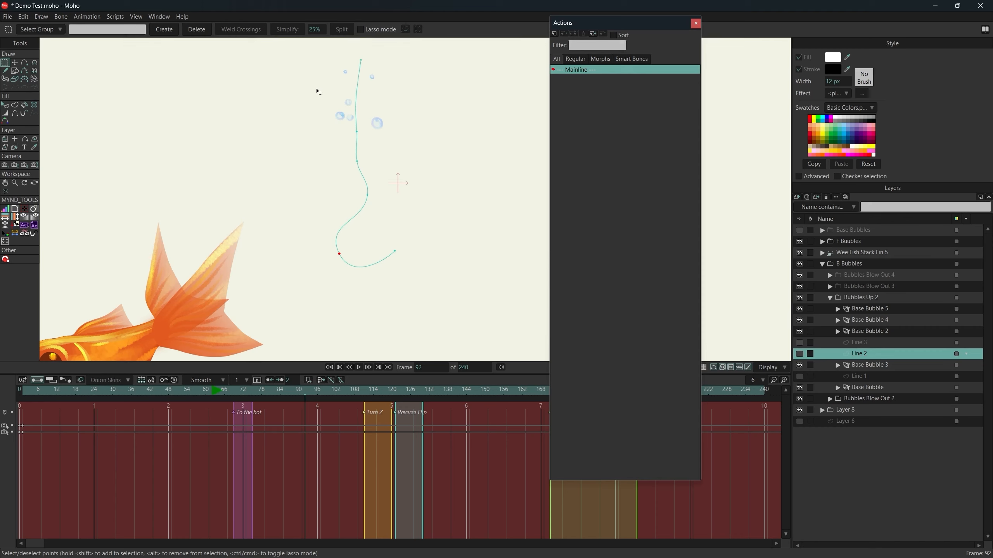
{"action": "scroll", "coordinate": [379, 160], "scroll_direction": "down", "scroll_amount": 2}
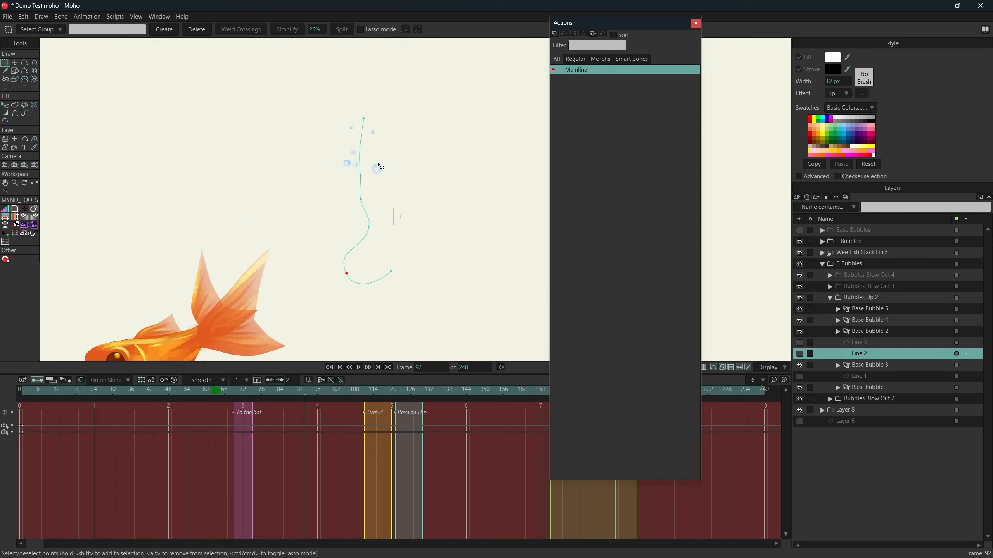
{"action": "scroll", "coordinate": [378, 166], "scroll_direction": "down", "scroll_amount": 1}
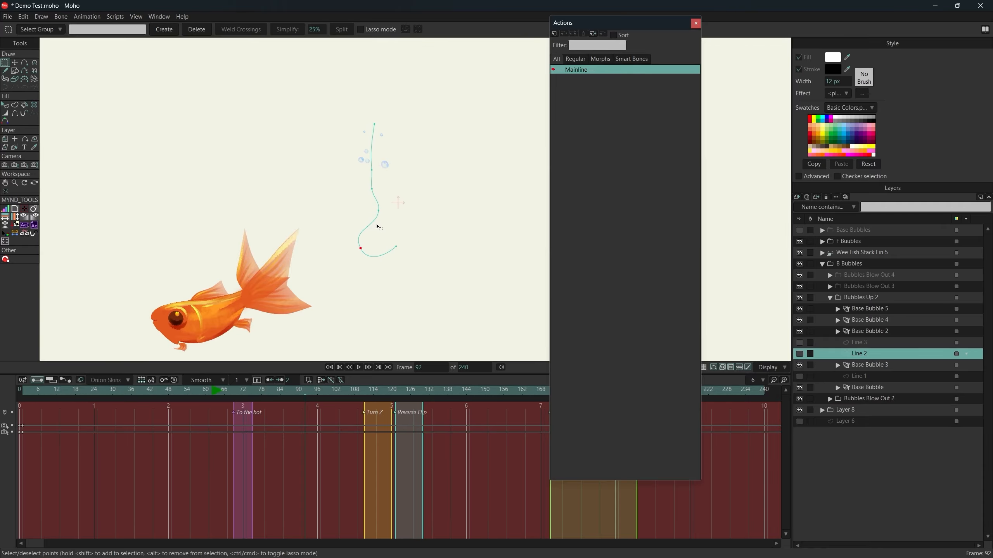
{"action": "left_click", "coordinate": [868, 377]}
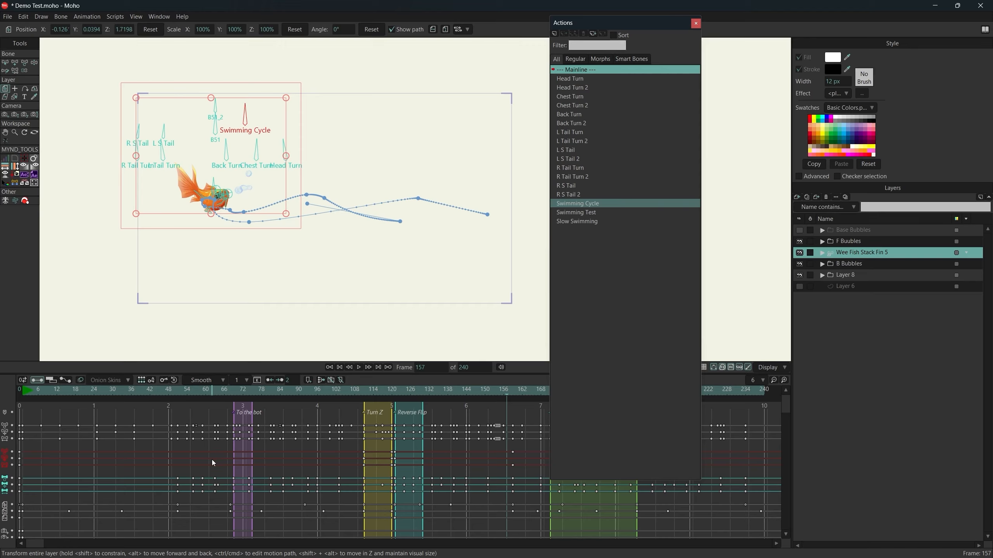
Play the swimming animation from frame 157 with the fish's bones displayed.
{"action": "key", "text": "space"}
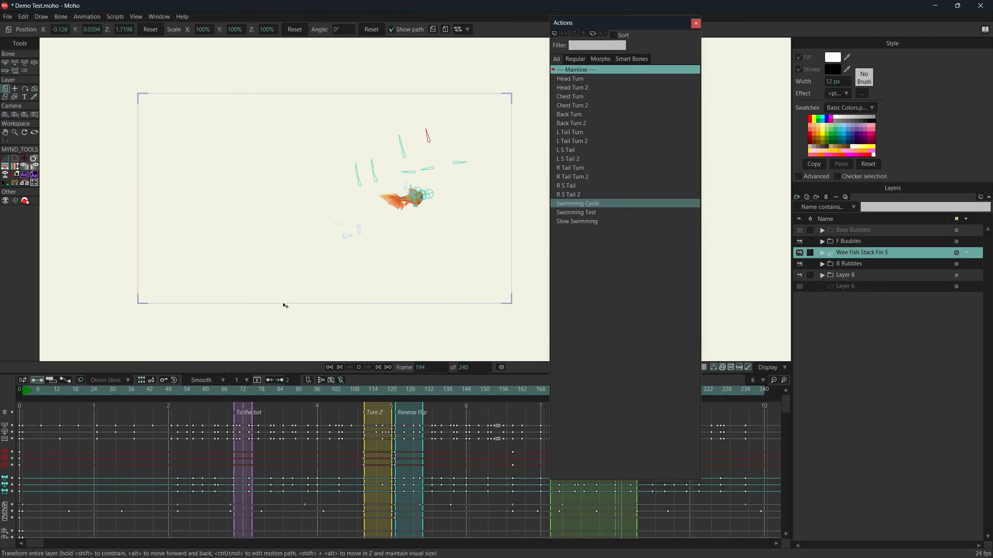